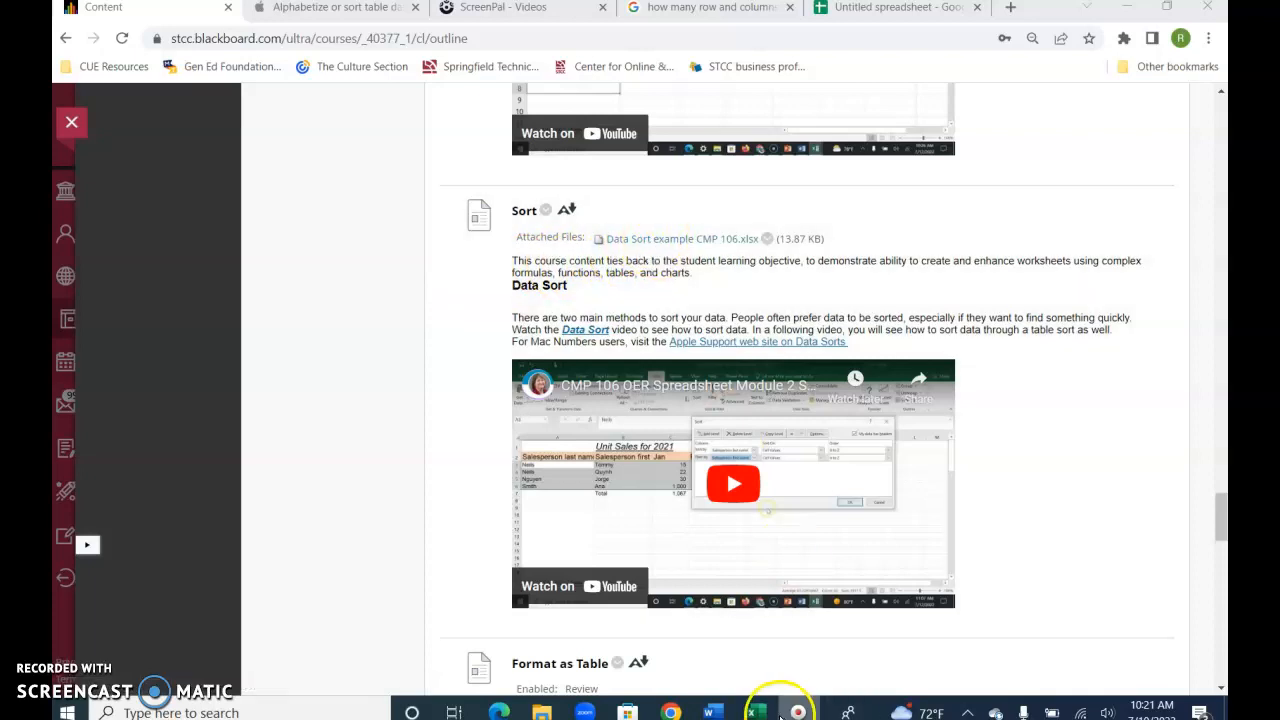
Switch to the Excel sales workbook and change the heading in A2 of the Sales 2023 sheet to First Name.
mouse_move(755, 712)
left_click(608, 648)
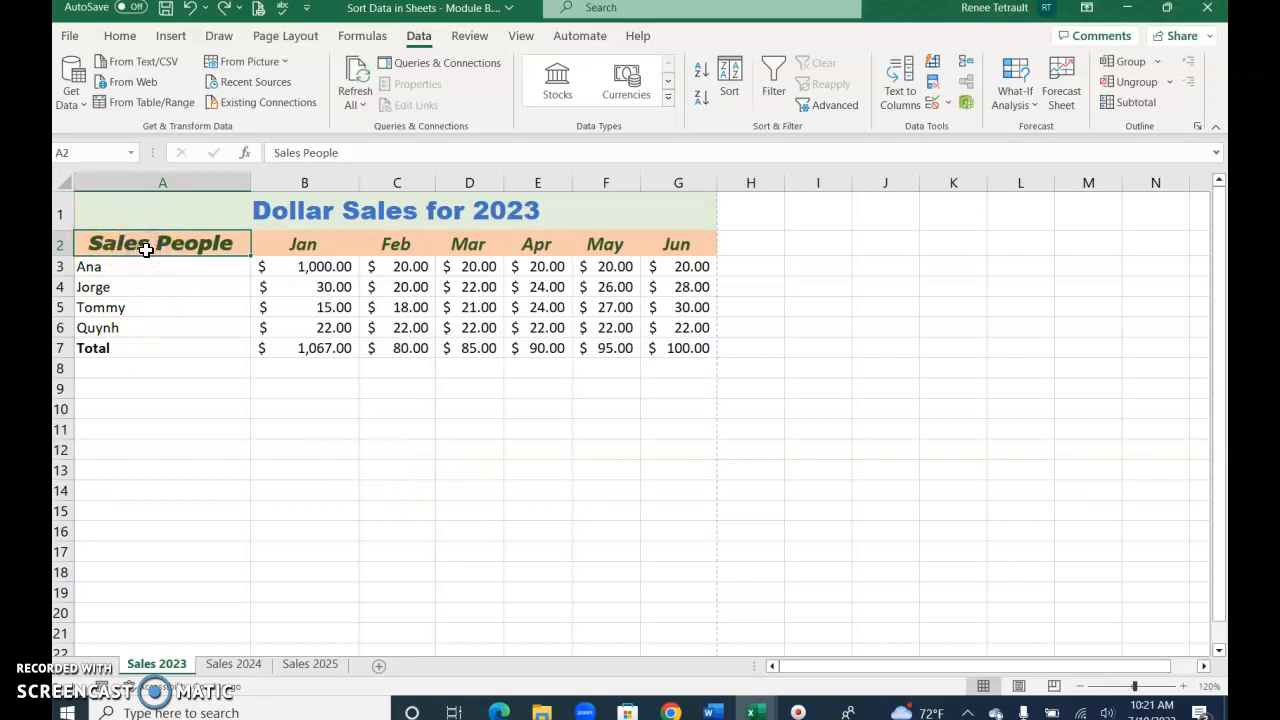
type("Fir")
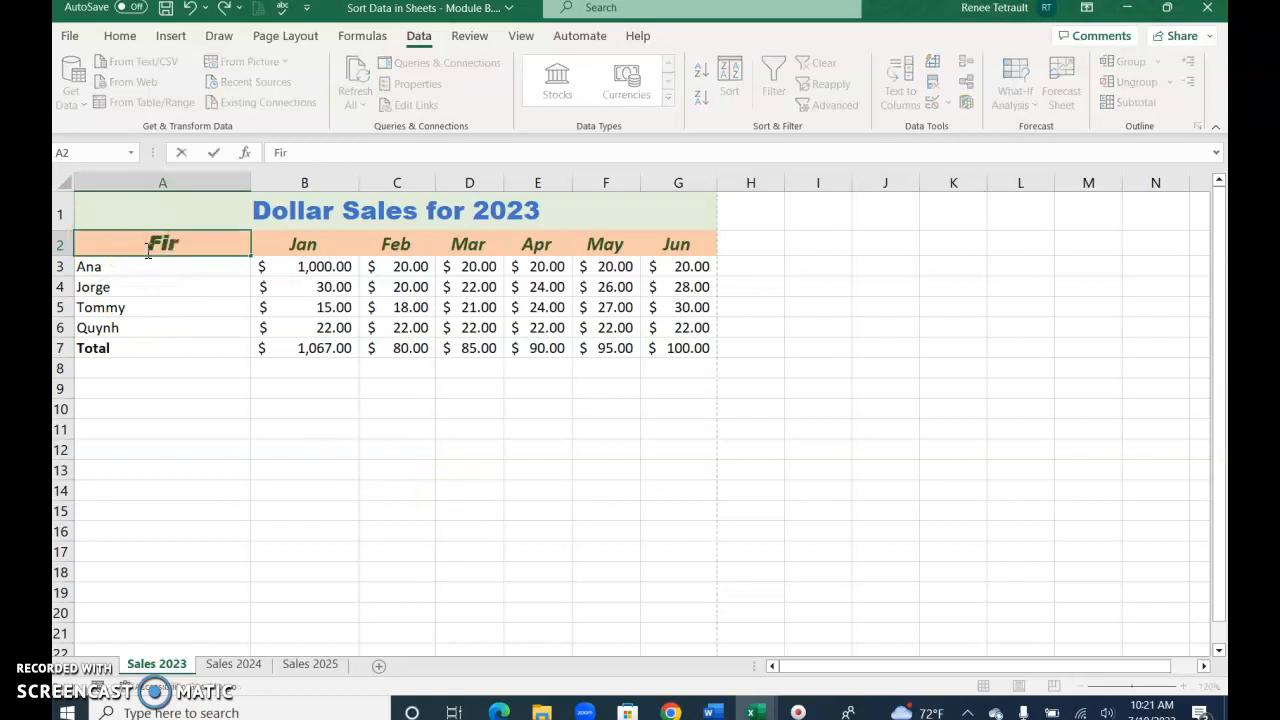
type("st Name")
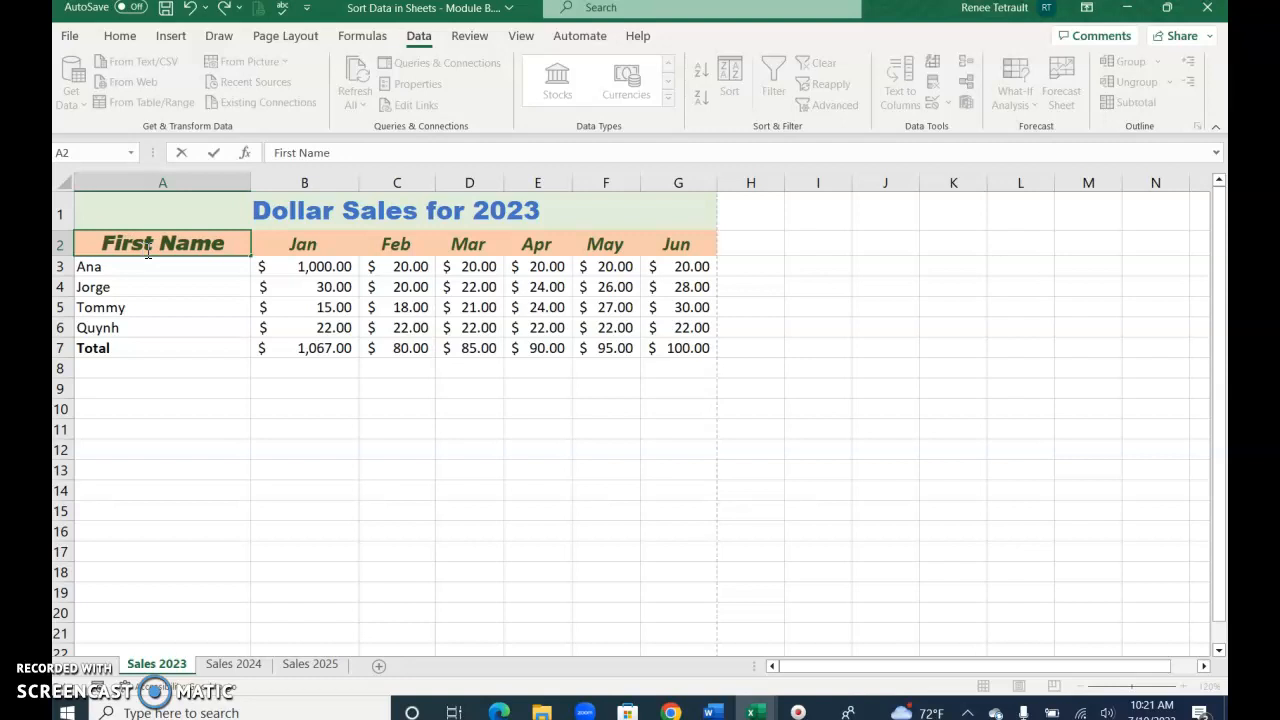
key("Return")
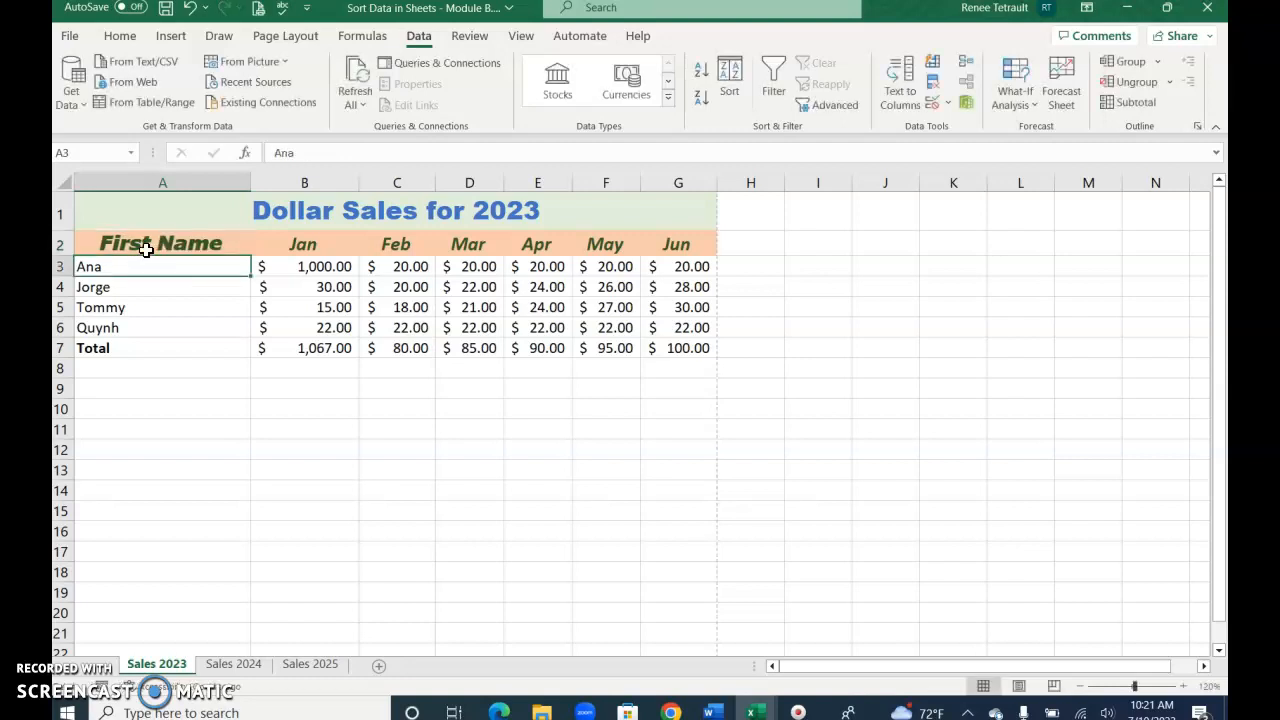
Insert a new column before the First Name column and enter the heading Last Name in A2.
left_click(199, 182)
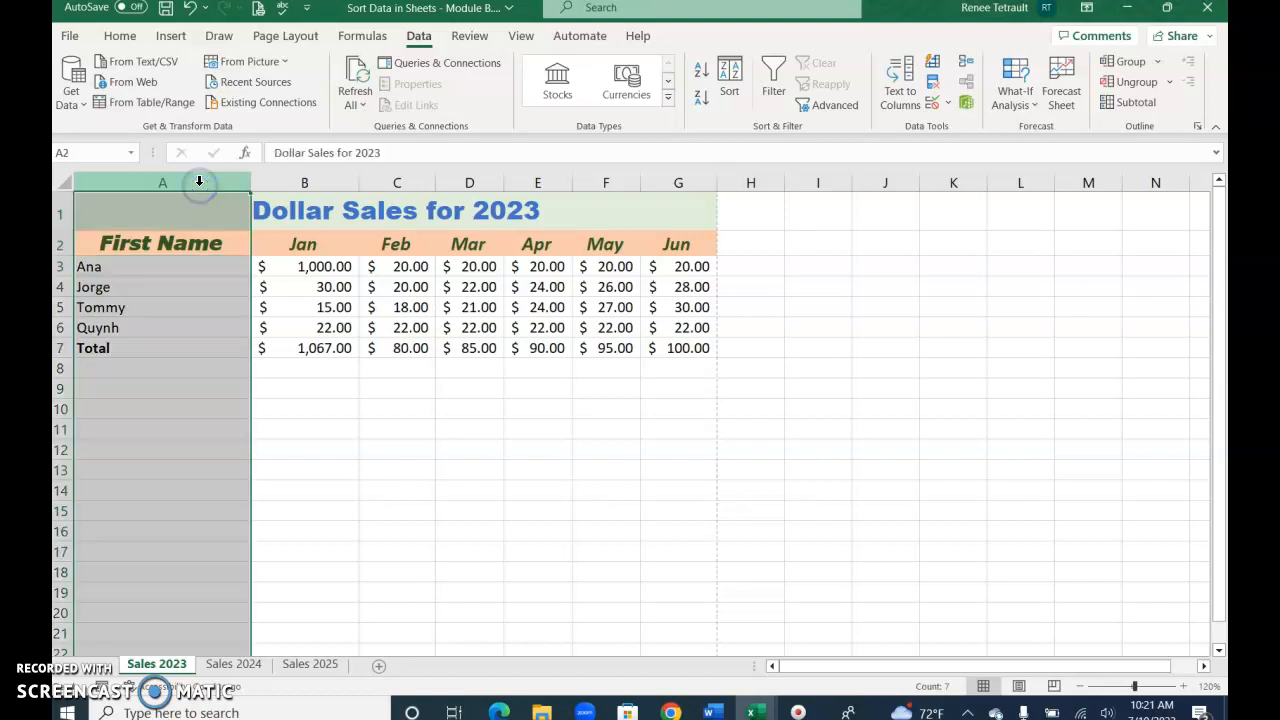
left_click(124, 38)
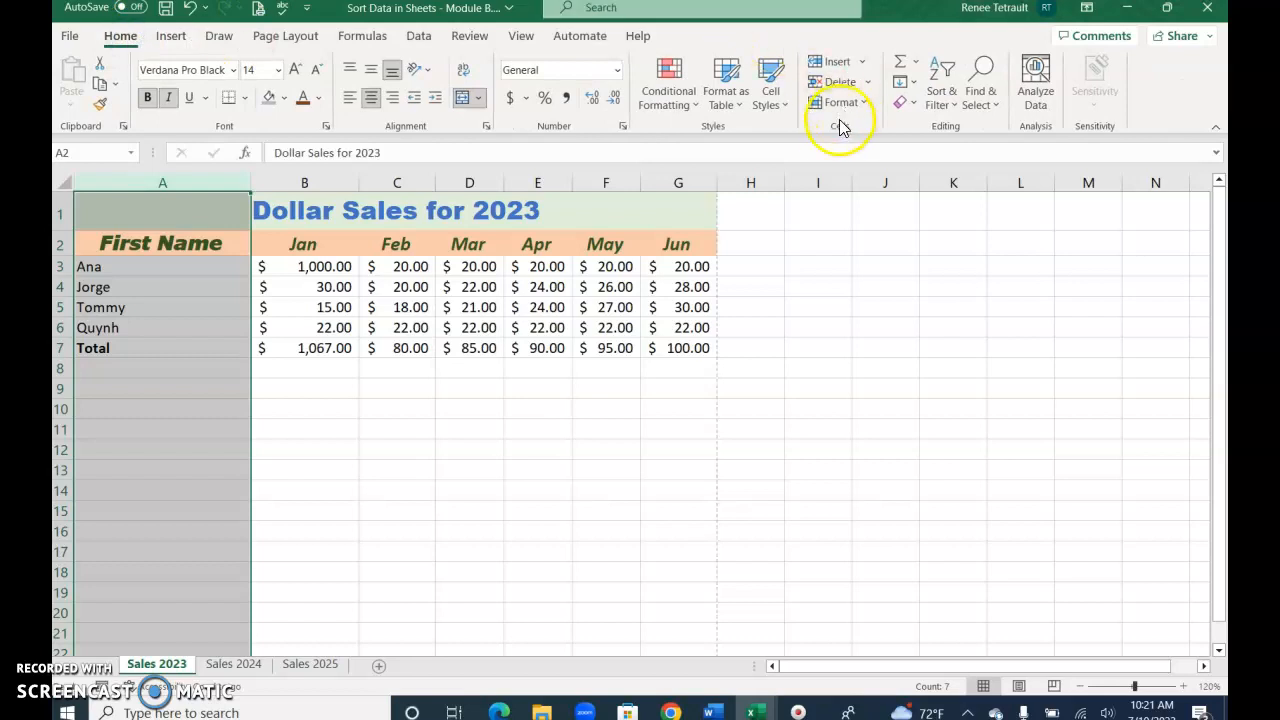
left_click(829, 63)
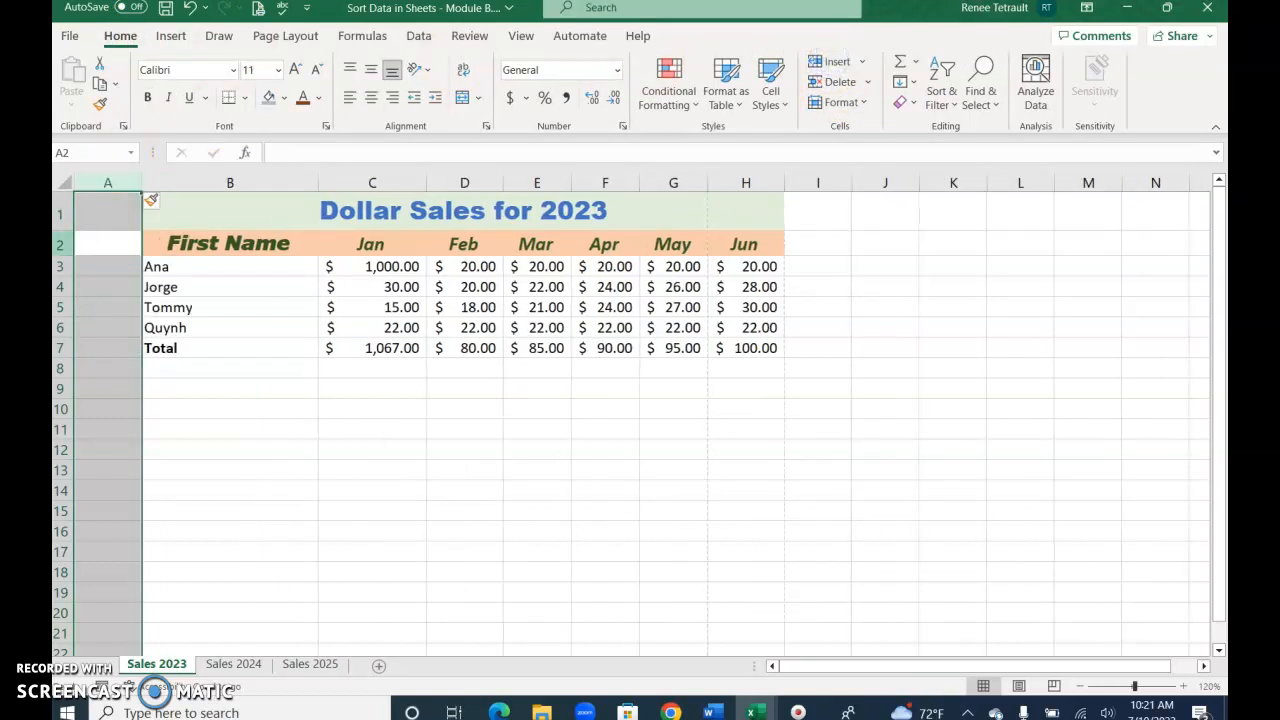
left_click(115, 249)
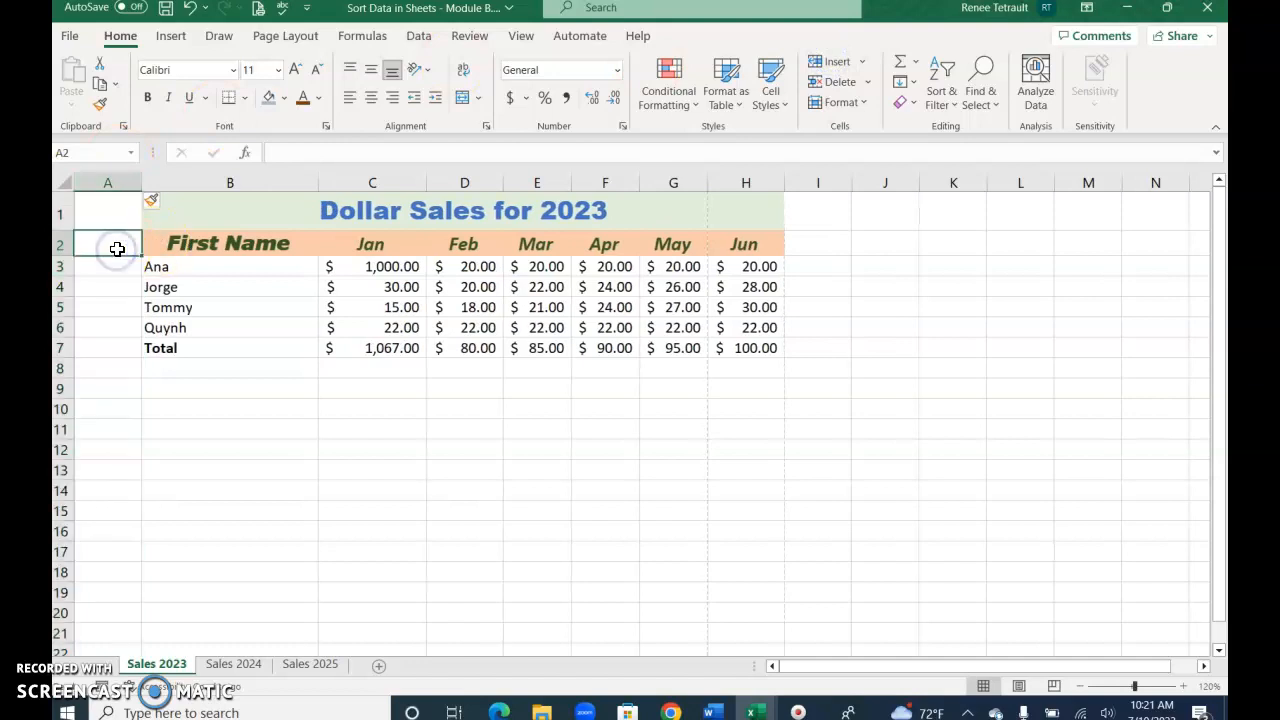
type("La")
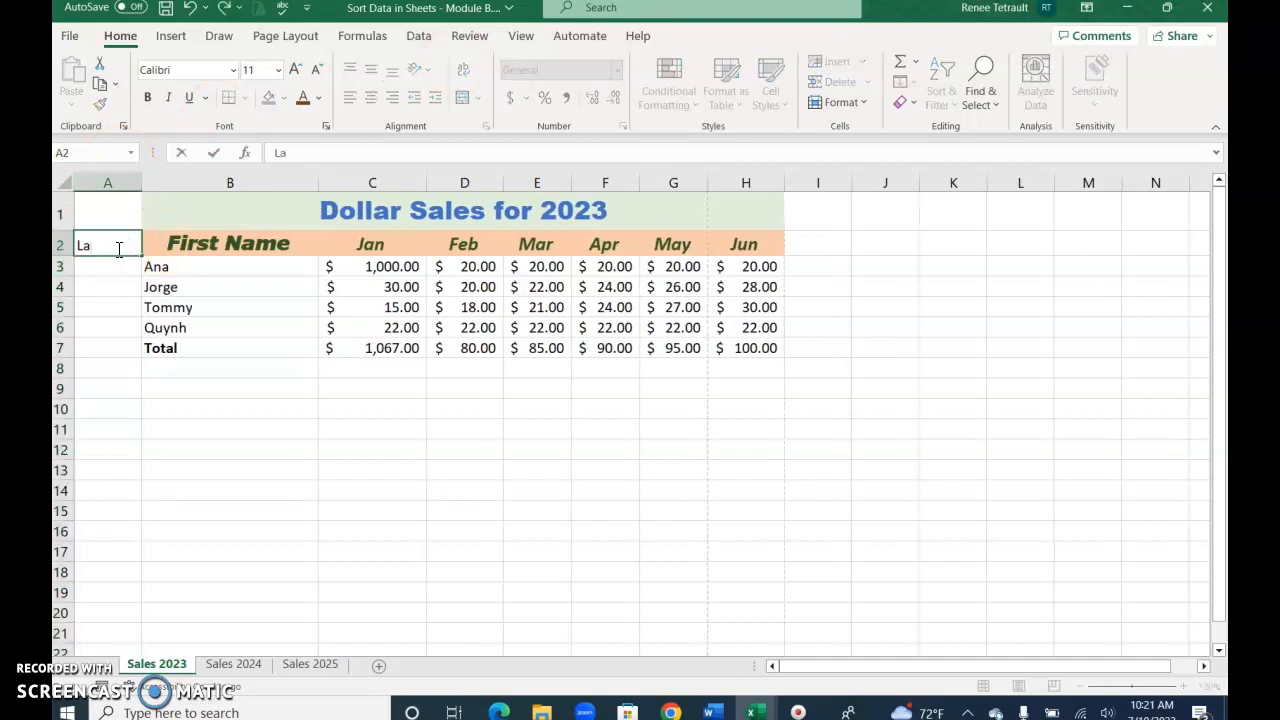
type("st NN")
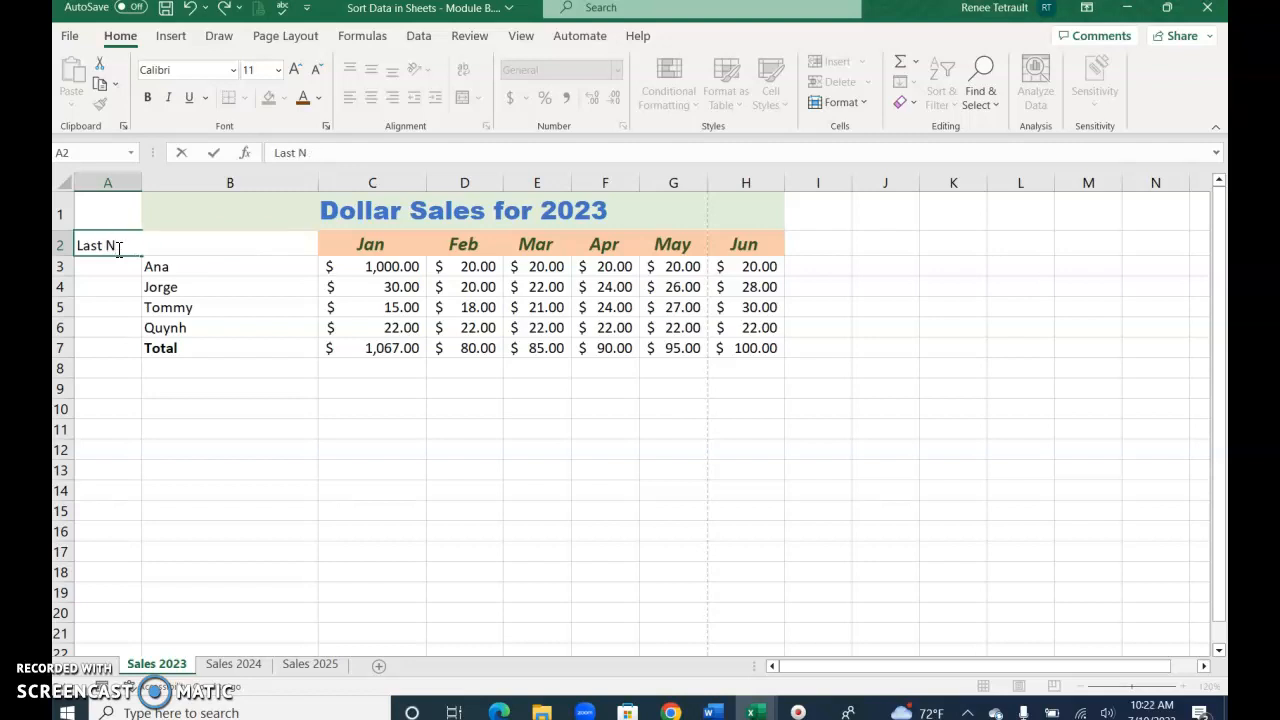
type("amame")
key("Return")
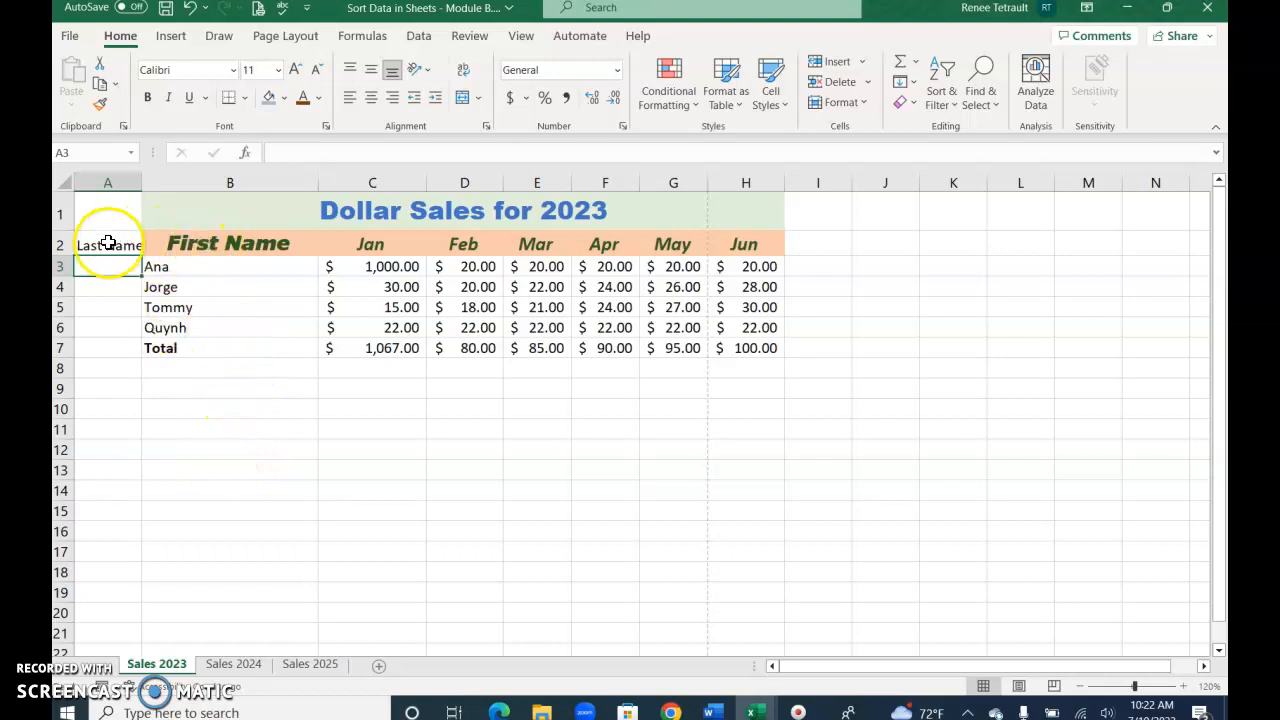
Copy the First Name heading's formatting onto the Last Name heading and autofit the width of column A.
left_click(222, 247)
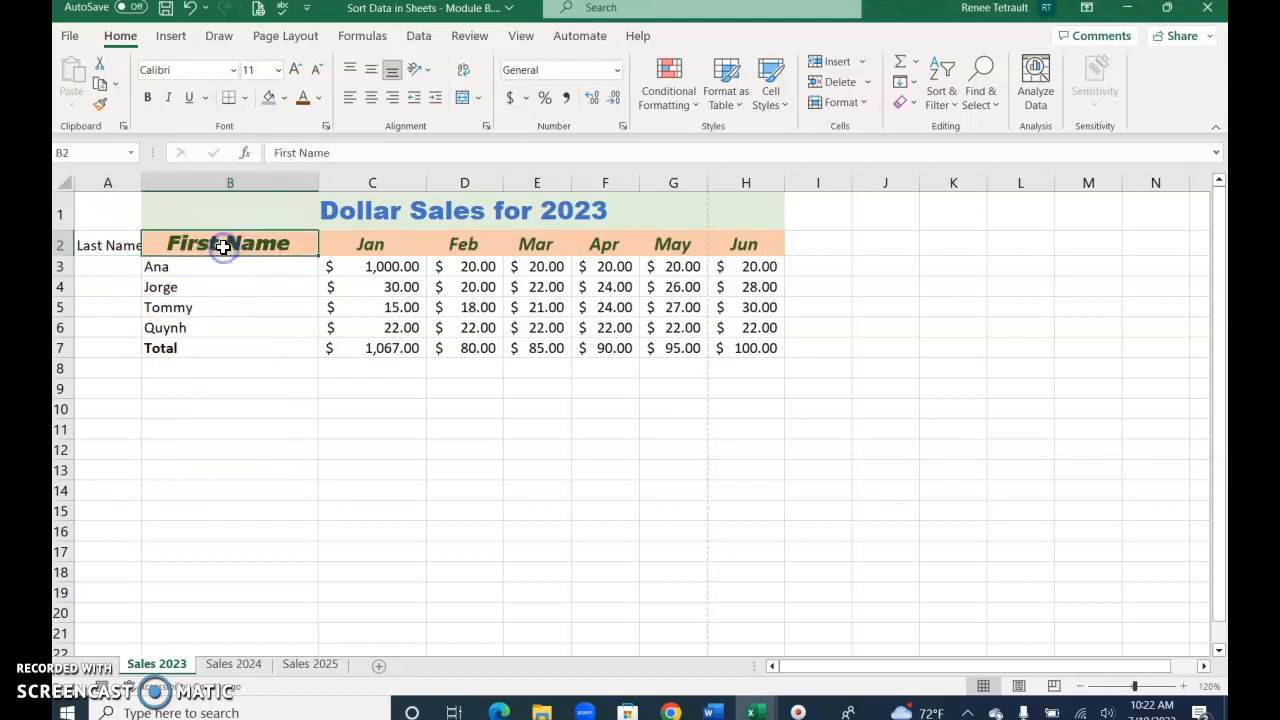
left_click(101, 106)
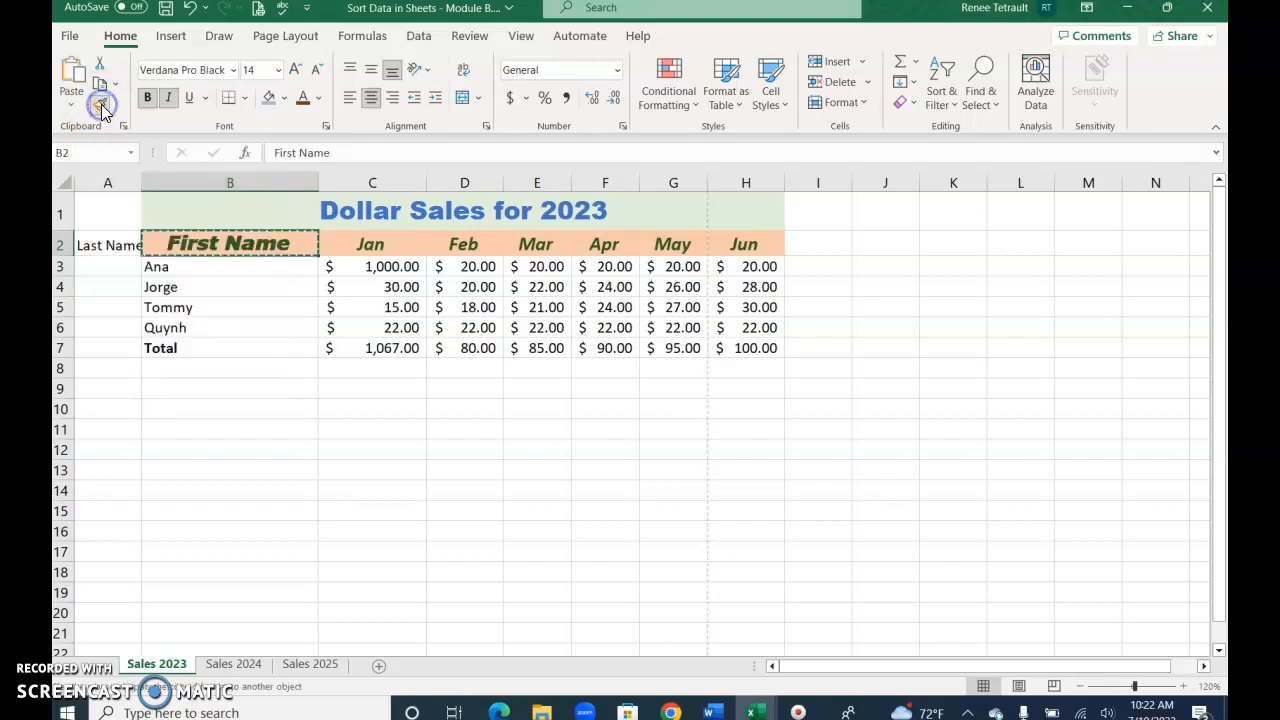
left_click(110, 245)
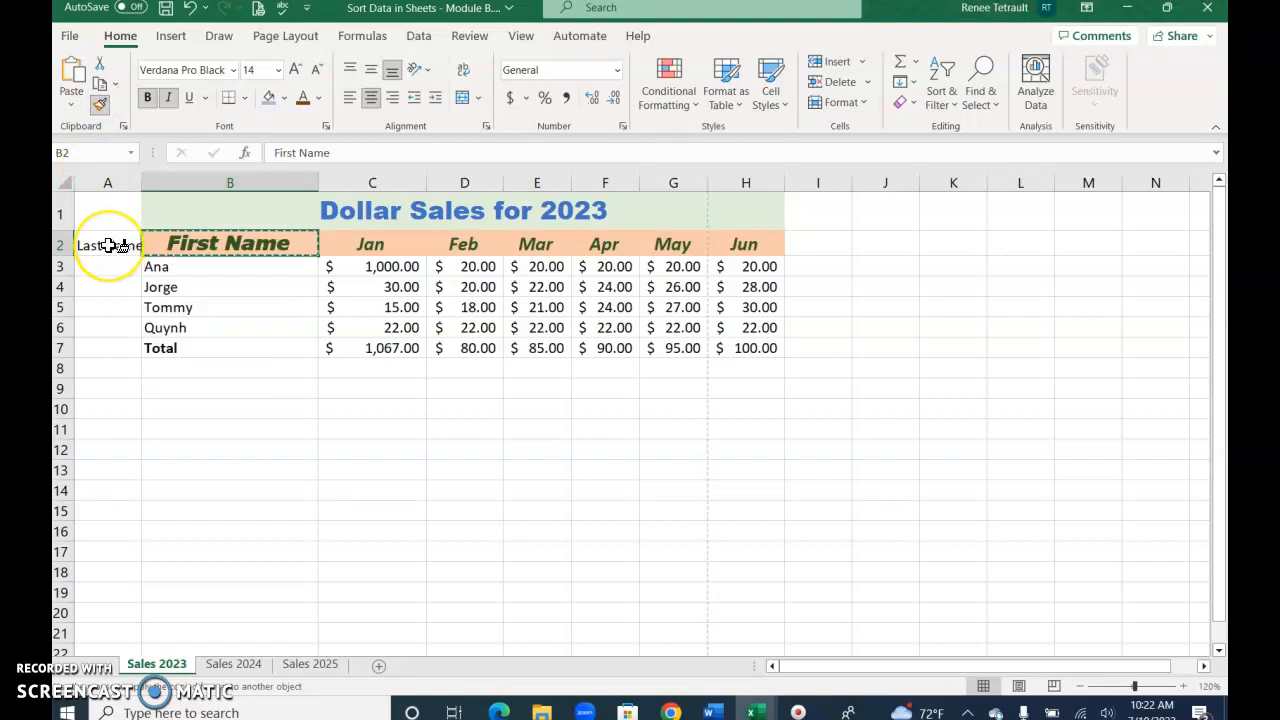
left_click(110, 245)
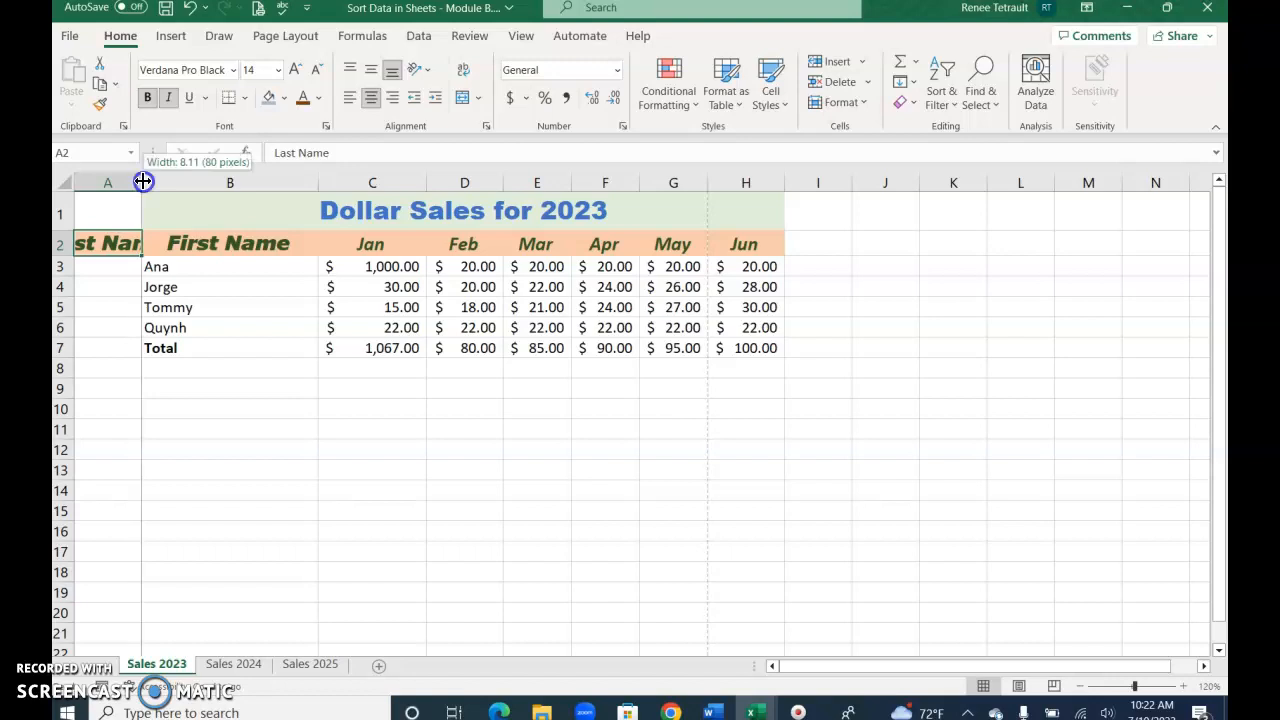
double_click(143, 181)
Fill in the four salespeople's last names in A3:A6, giving A5 and A6 the same last name.
left_click(155, 265)
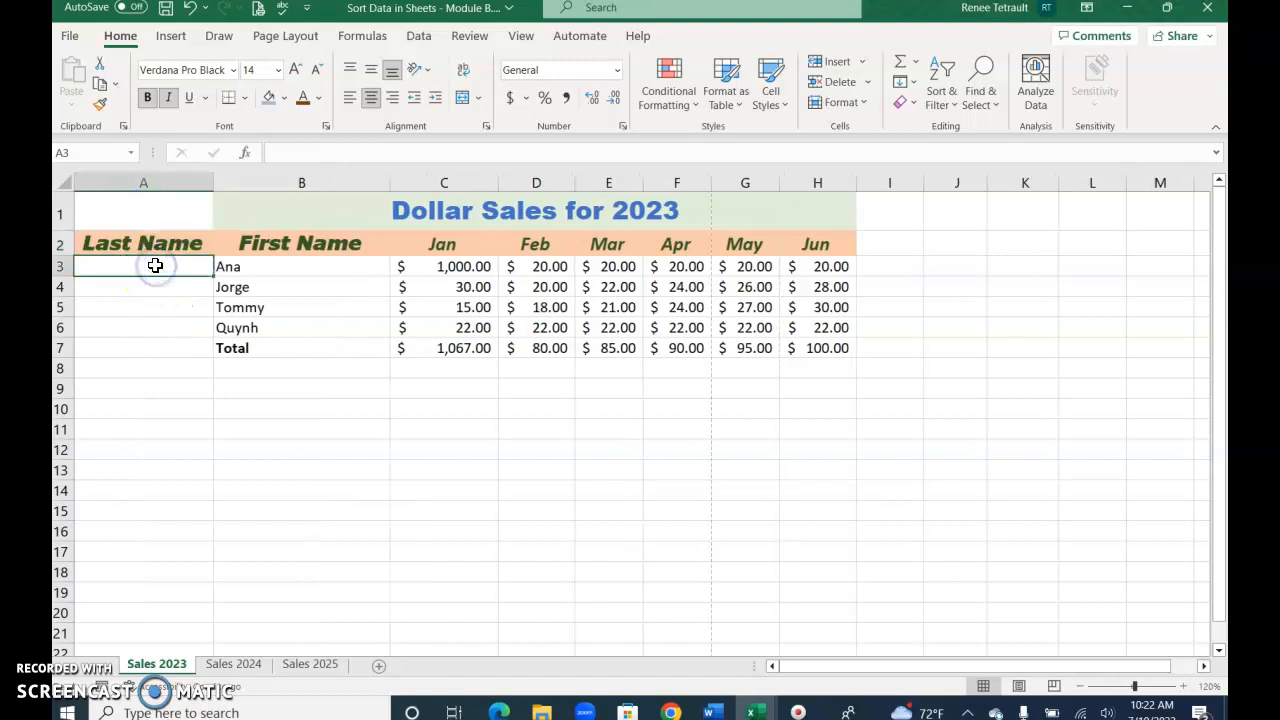
type("Smith")
key("Return")
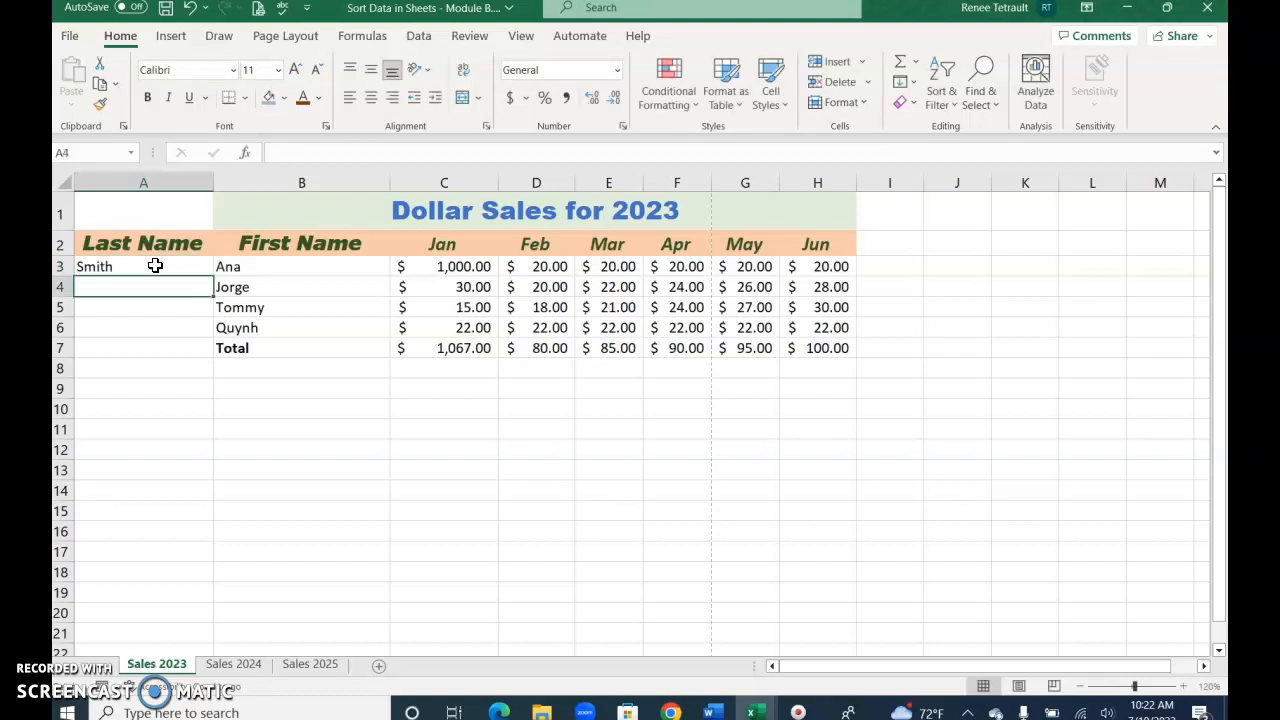
type("Nguy")
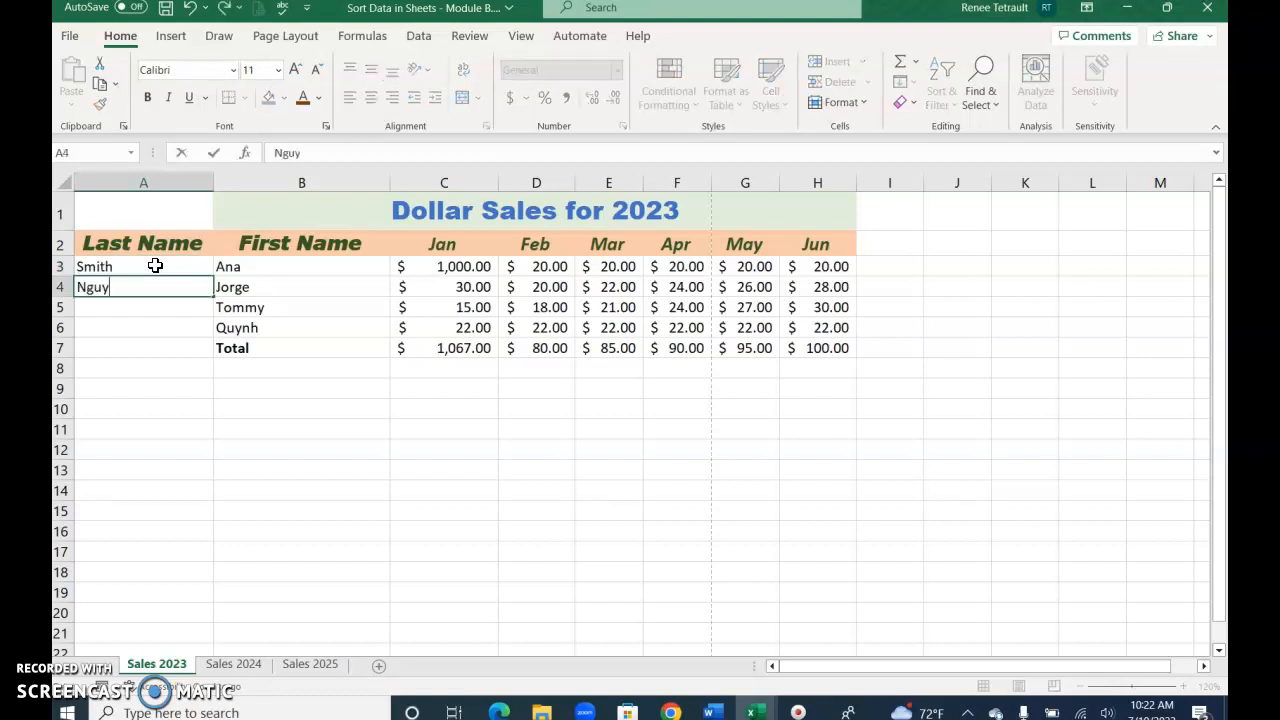
type("en")
key("Return")
type("Neil")
key("Return")
type("Neil")
key("Return")
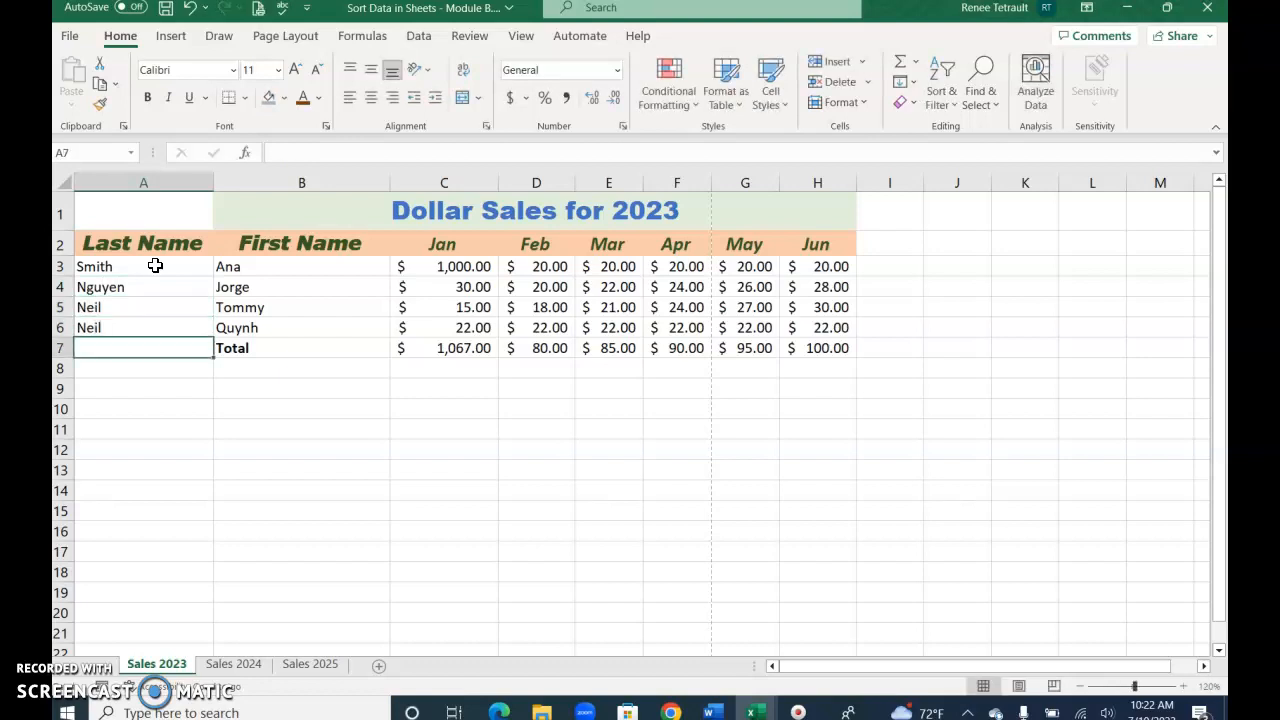
Try sorting only the last names in A3:A6 from A to Z, continuing with the current selection, and undo that sort.
left_click_drag(155, 267, 167, 328)
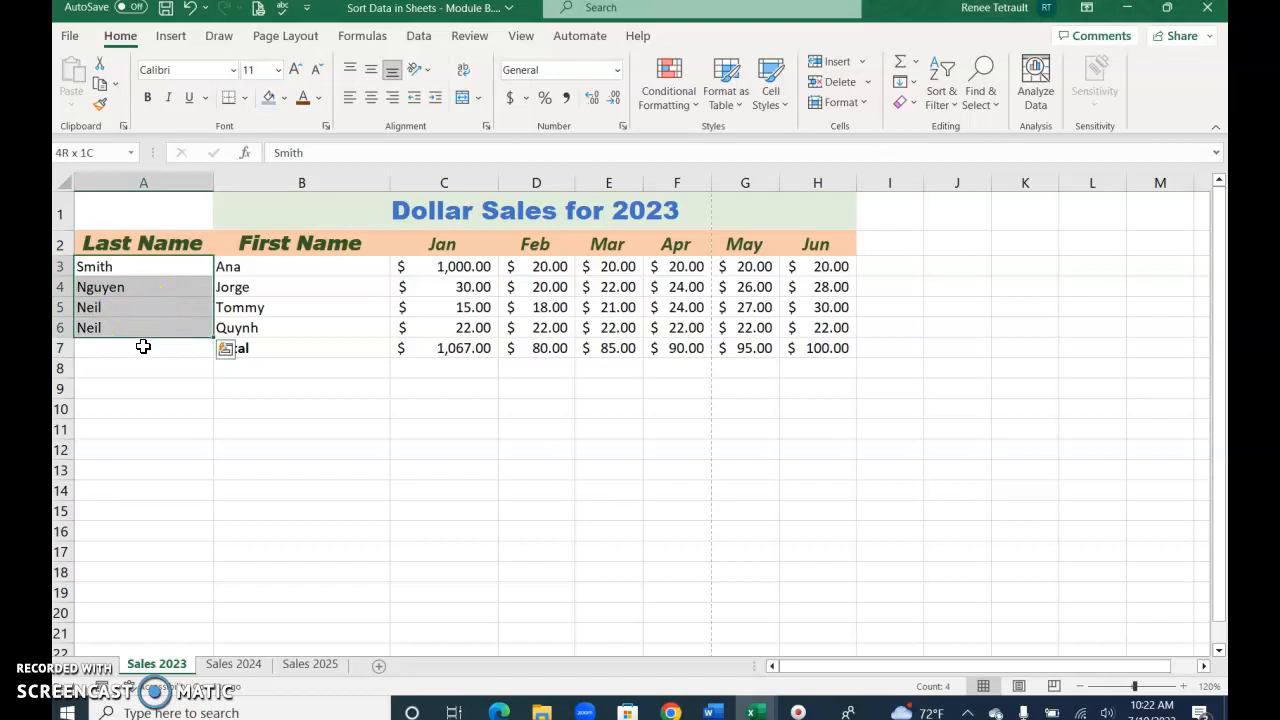
left_click(423, 37)
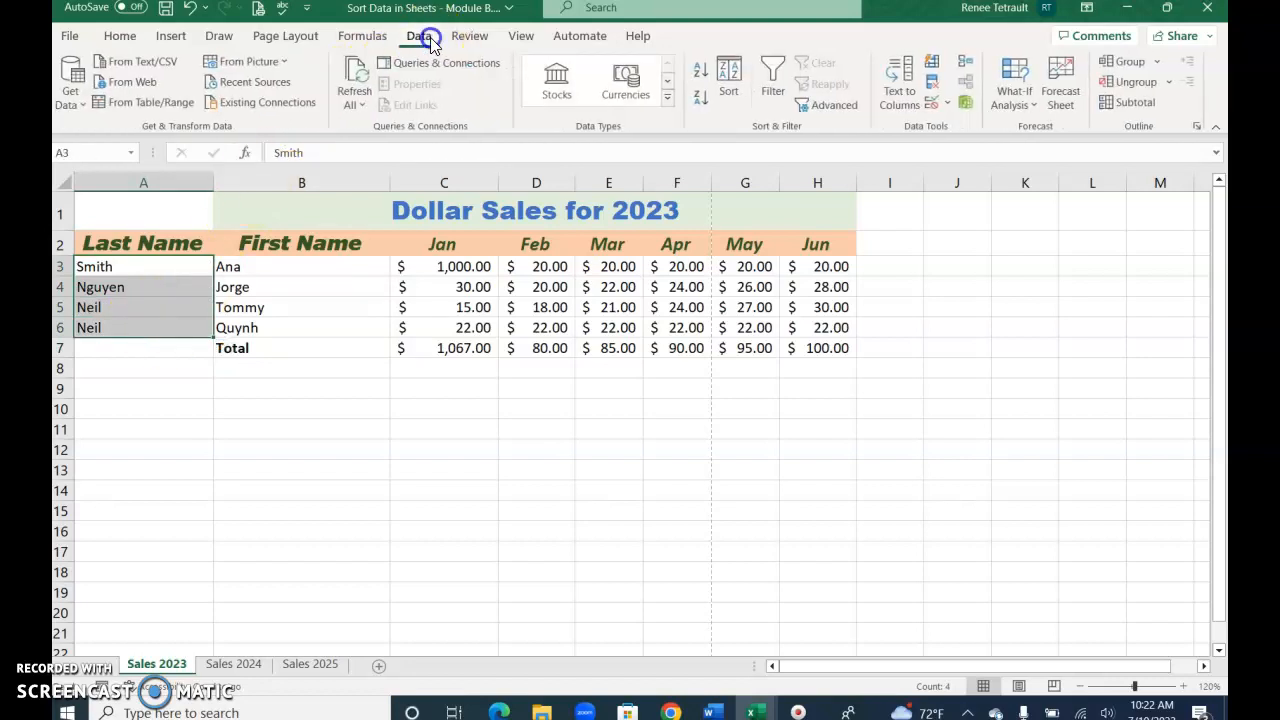
left_click(702, 80)
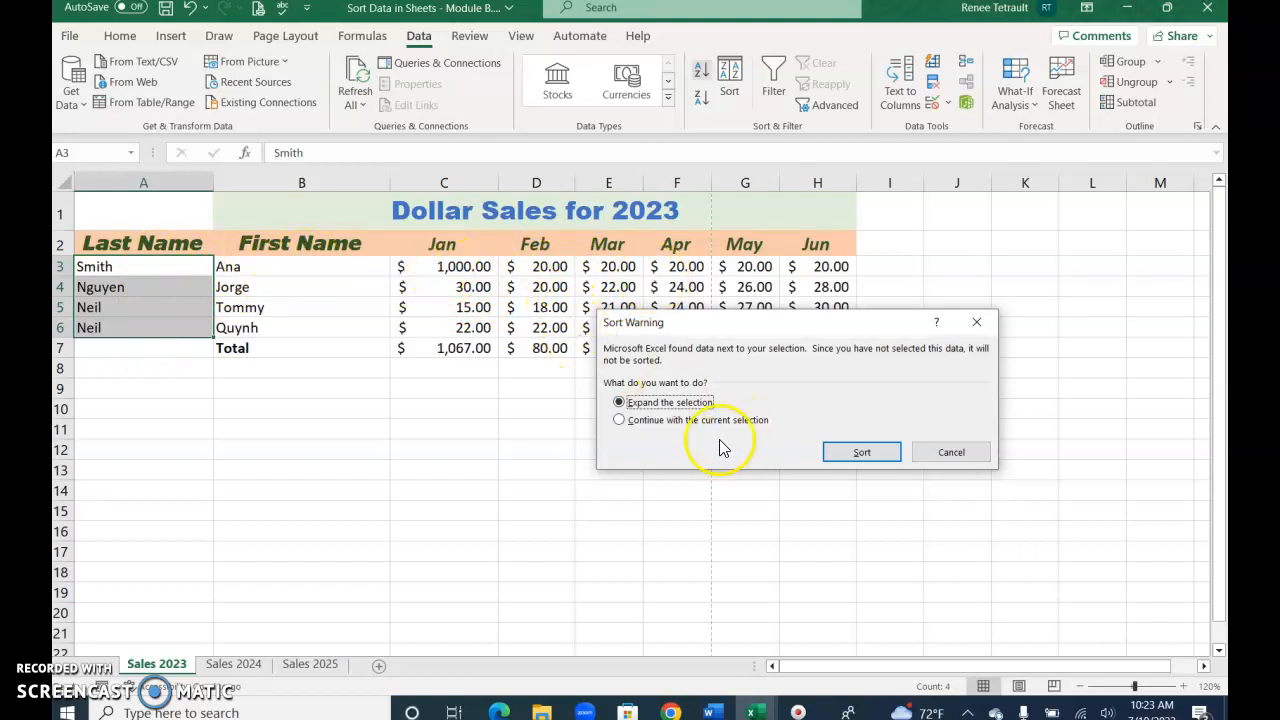
left_click(619, 421)
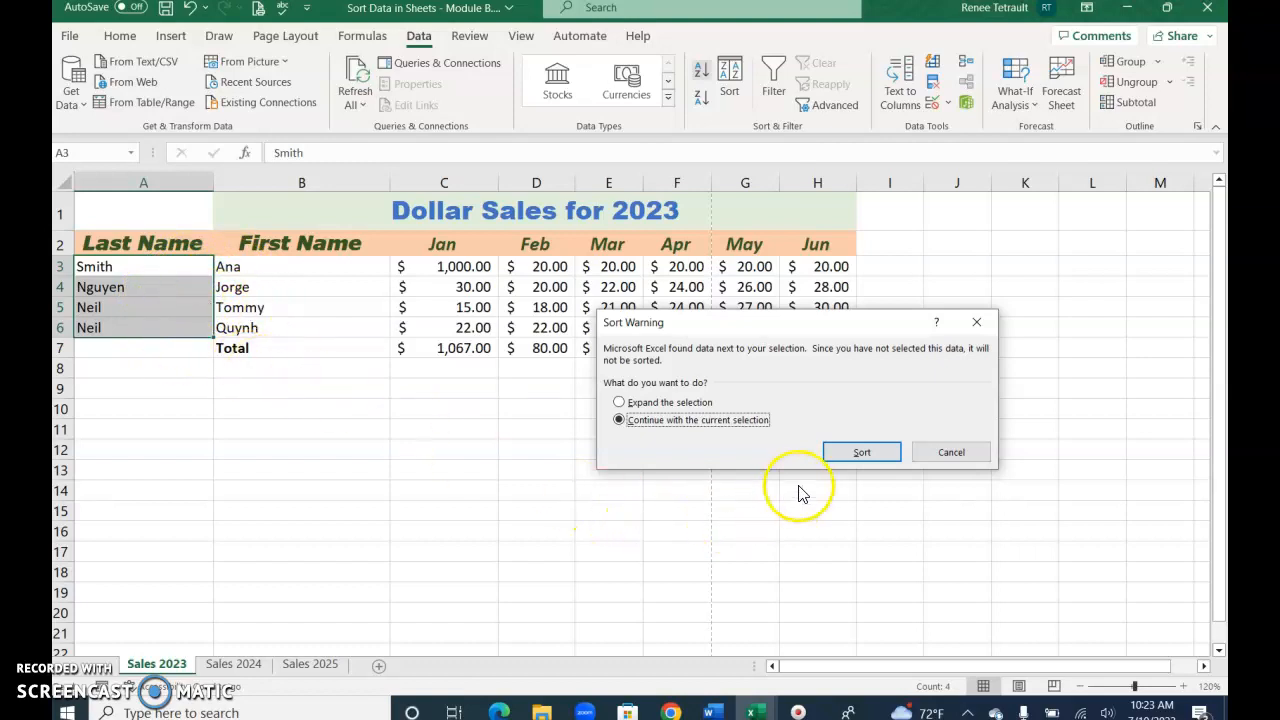
left_click(834, 454)
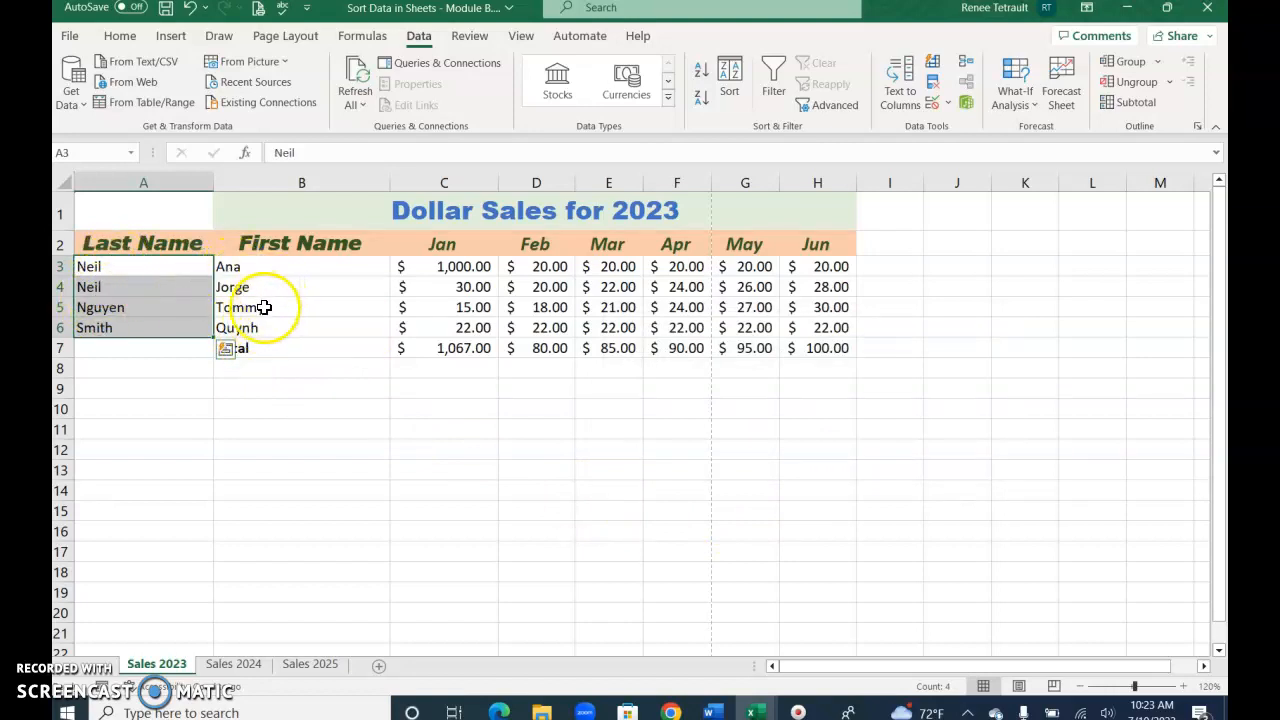
left_click(188, 9)
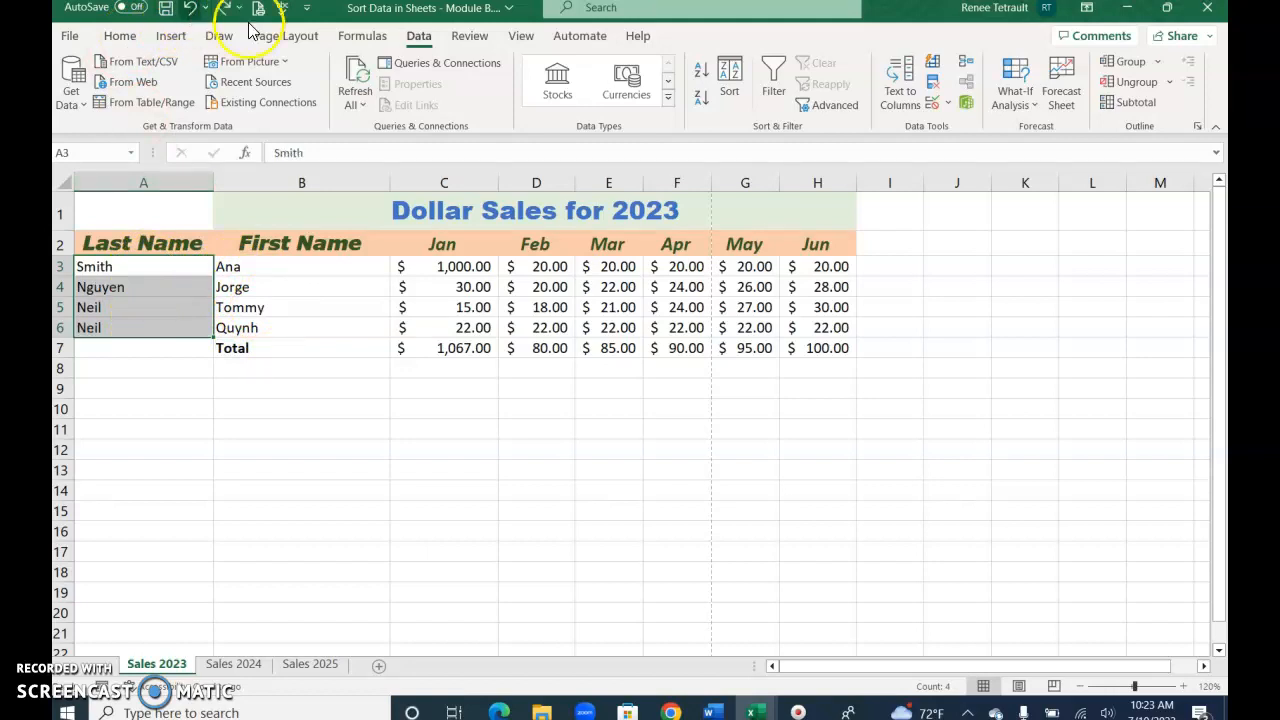
Sort the salespeople rows by last name from A to Z, expanding the selection to include the adjacent data.
left_click(699, 74)
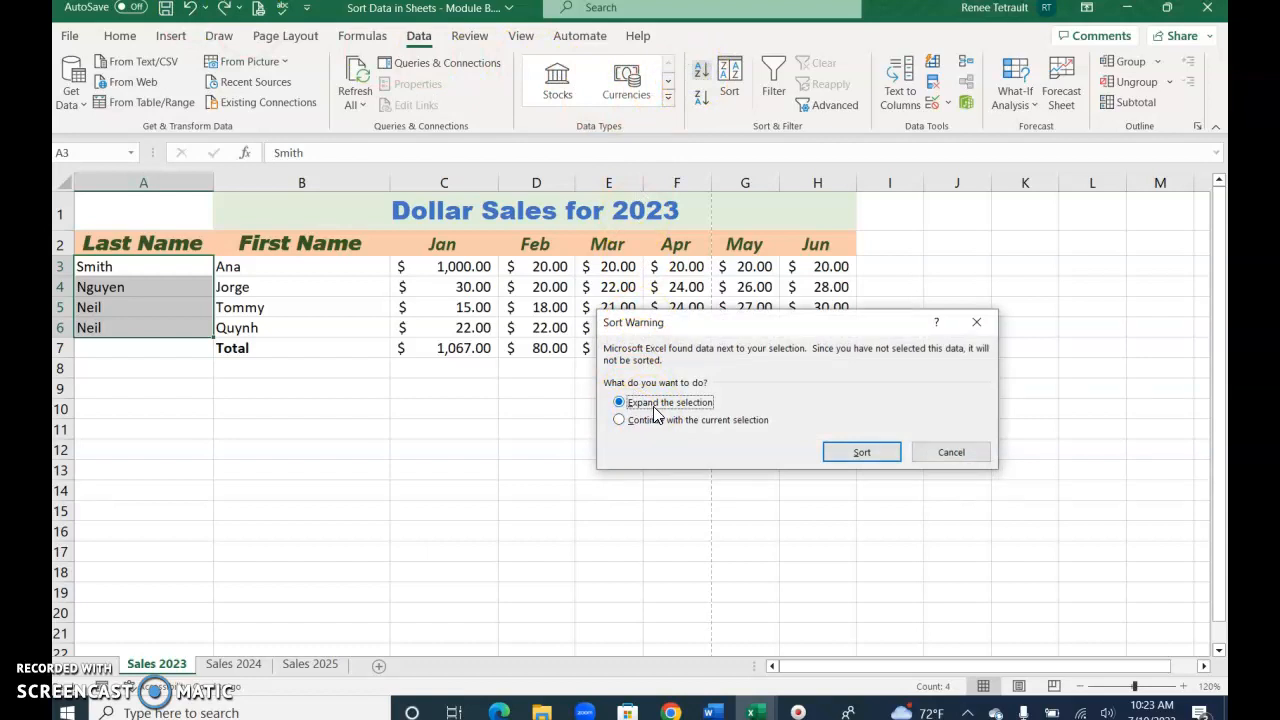
left_click(857, 460)
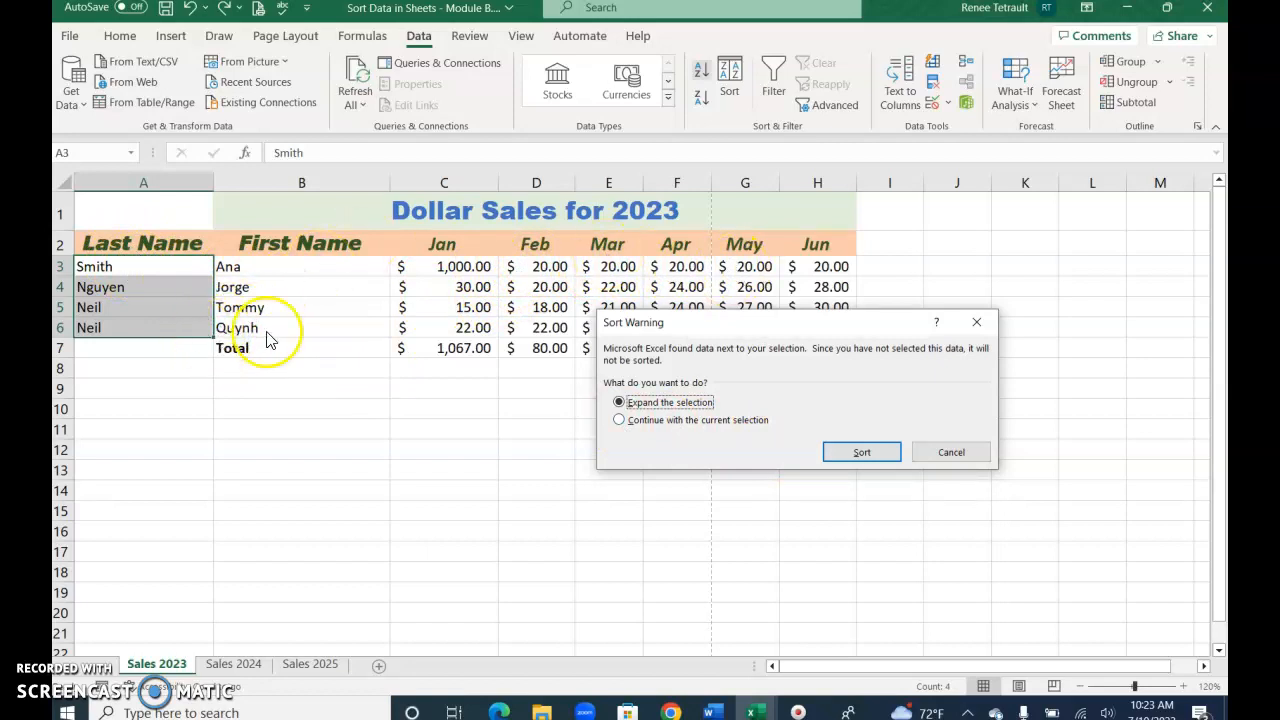
left_click(845, 456)
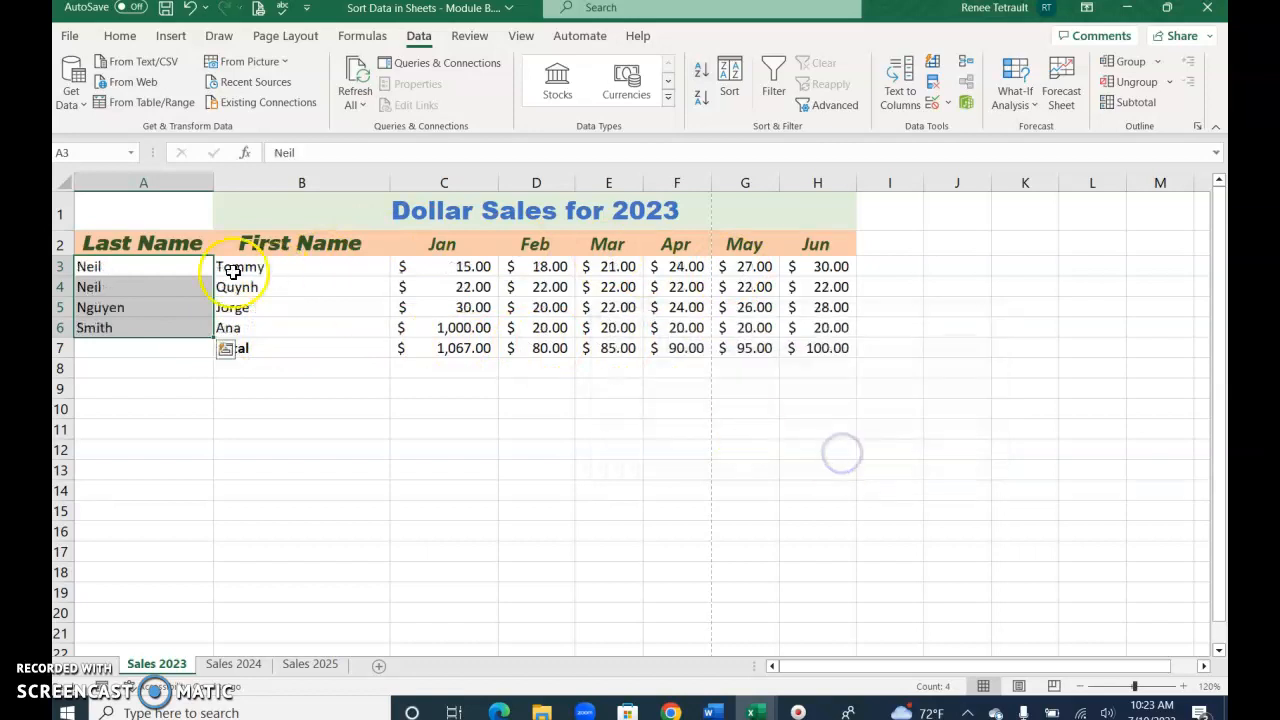
left_click(349, 436)
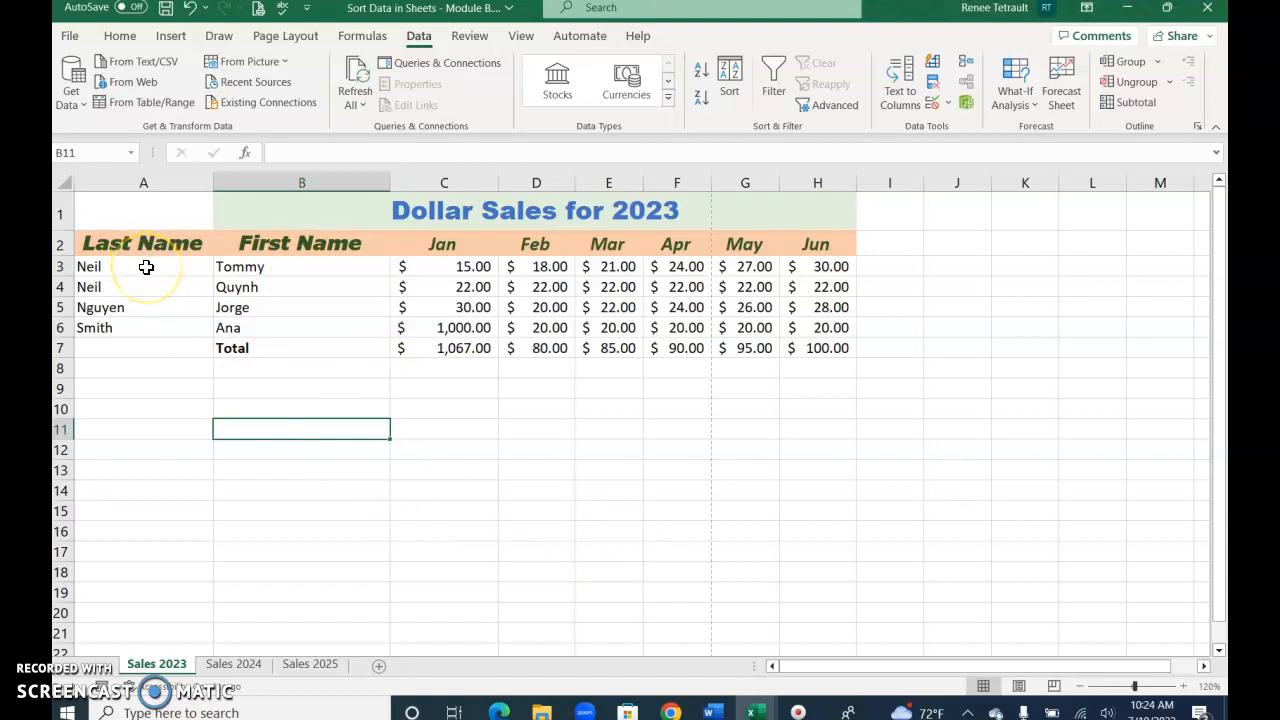
Sort A3:H6 without a header row by column A and then by column B, both from A to Z.
left_click_drag(146, 266, 819, 333)
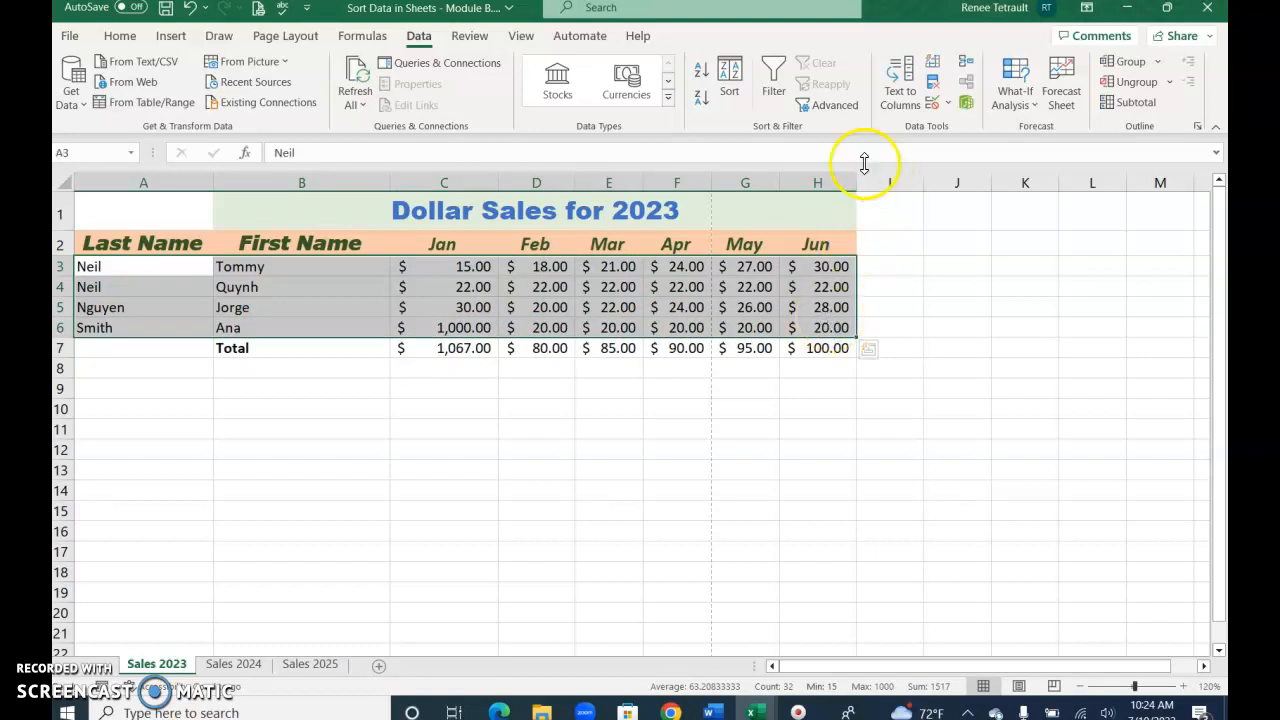
left_click(738, 98)
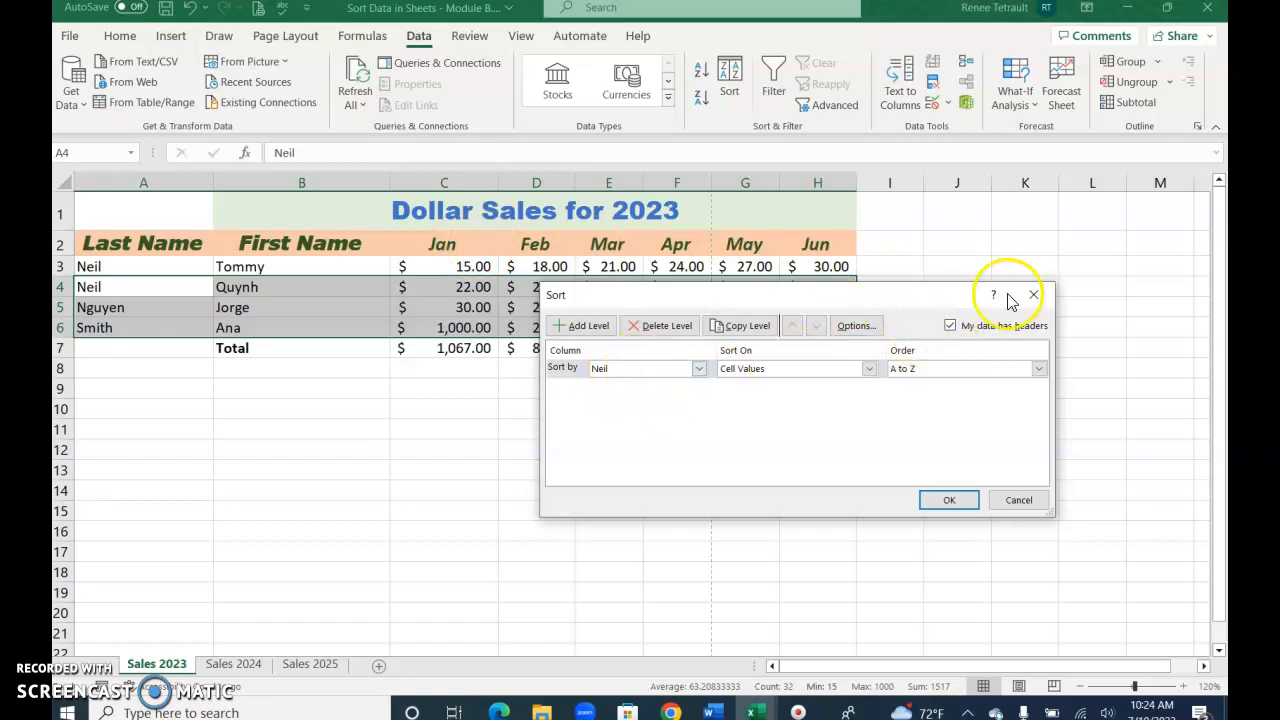
left_click(950, 327)
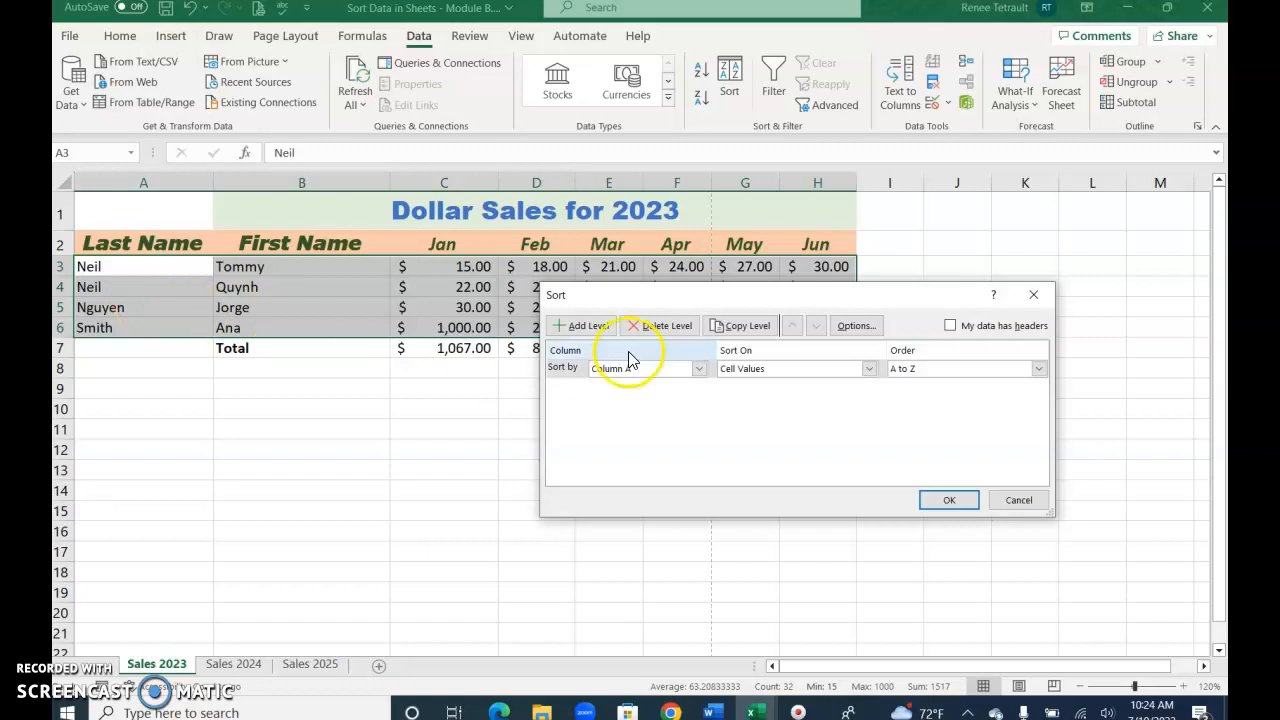
left_click(577, 329)
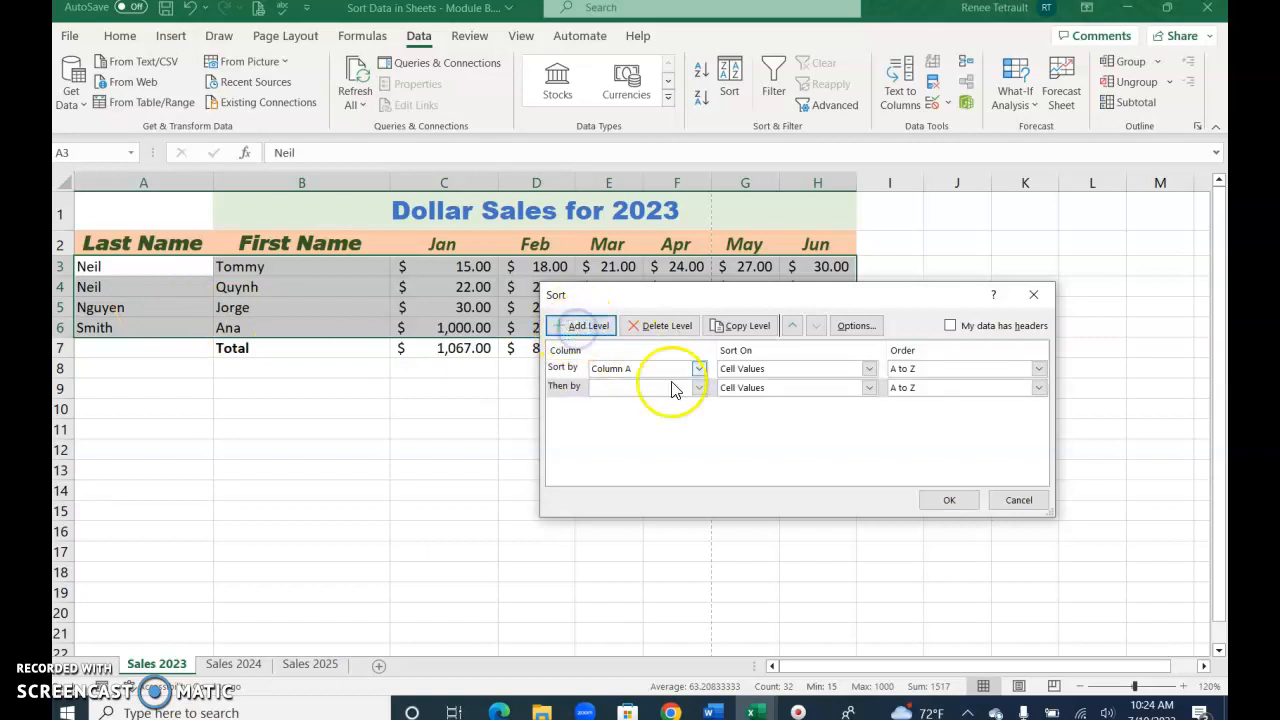
left_click(700, 388)
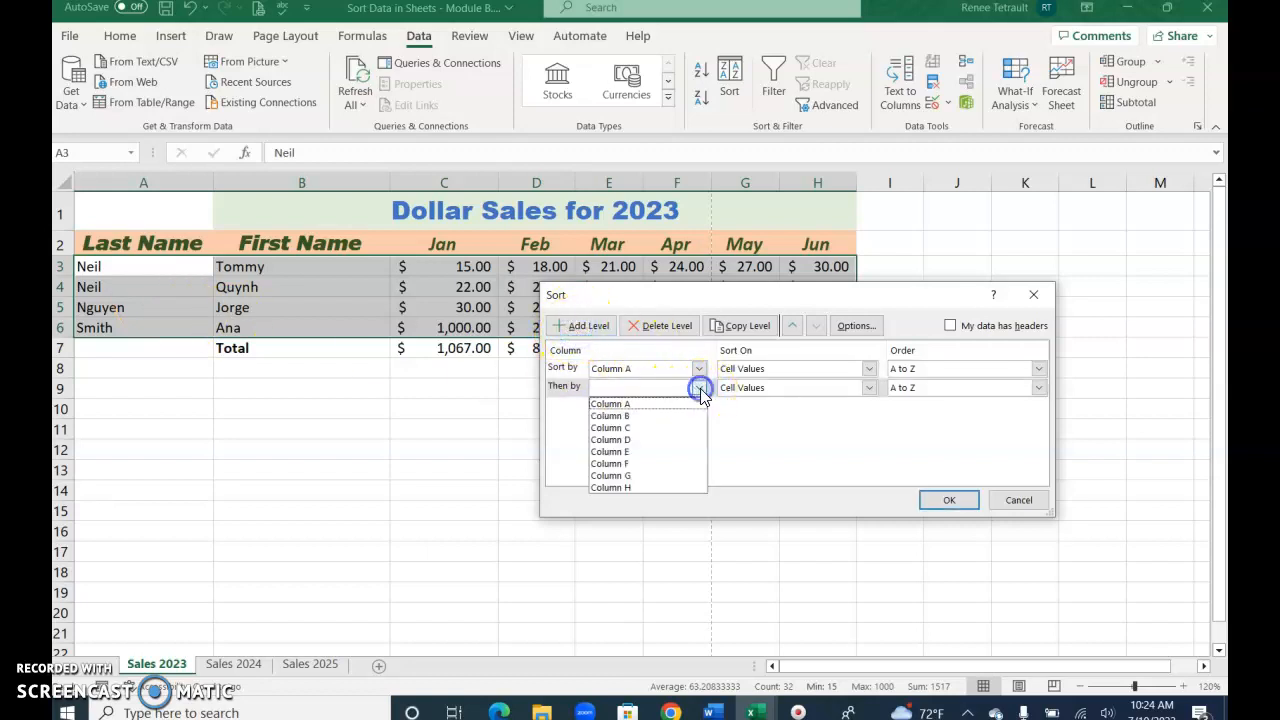
left_click(652, 414)
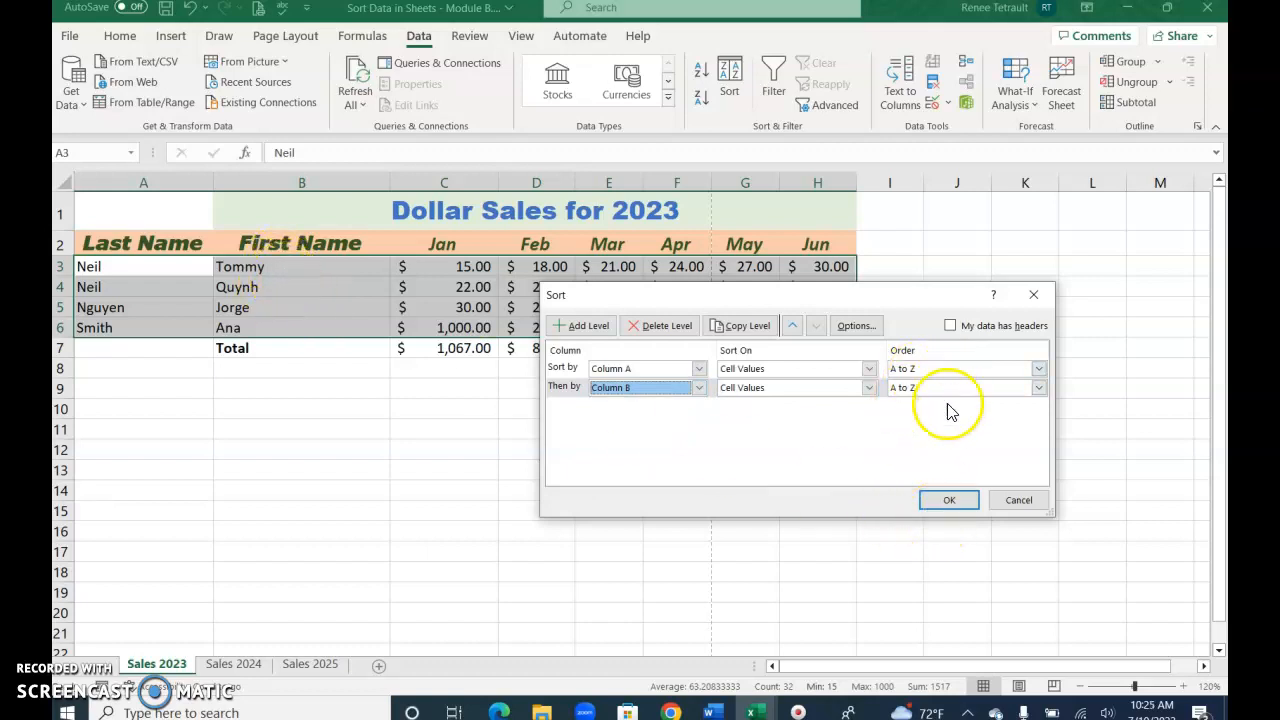
left_click(949, 501)
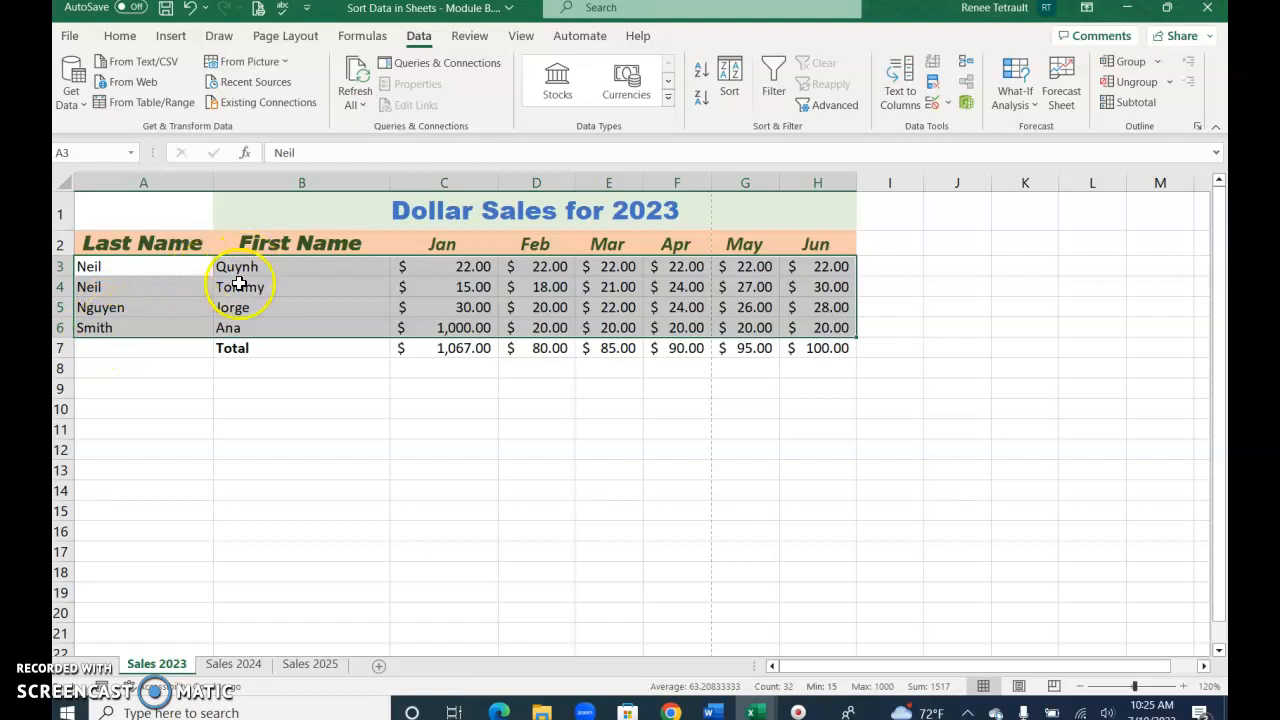
left_click(288, 327)
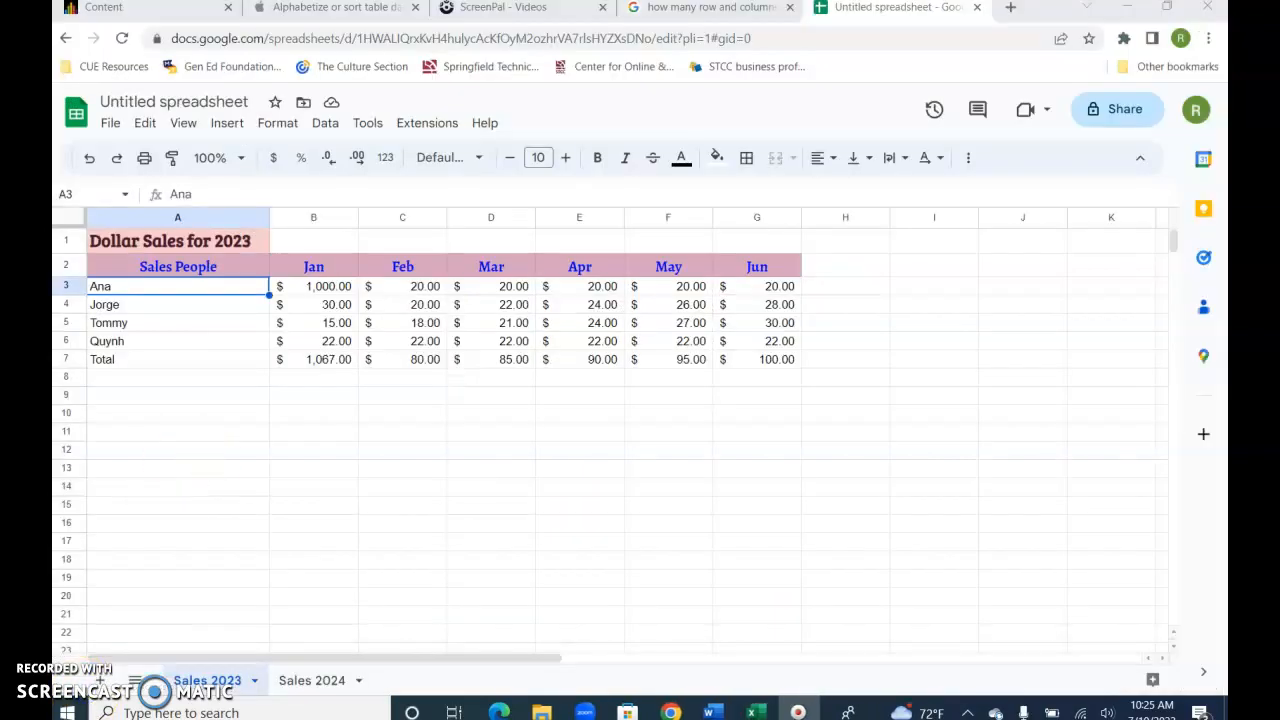
In the Google Sheets spreadsheet, insert one column to the left of column A on the Sales 2023 sheet.
left_click(170, 218)
left_click(207, 221)
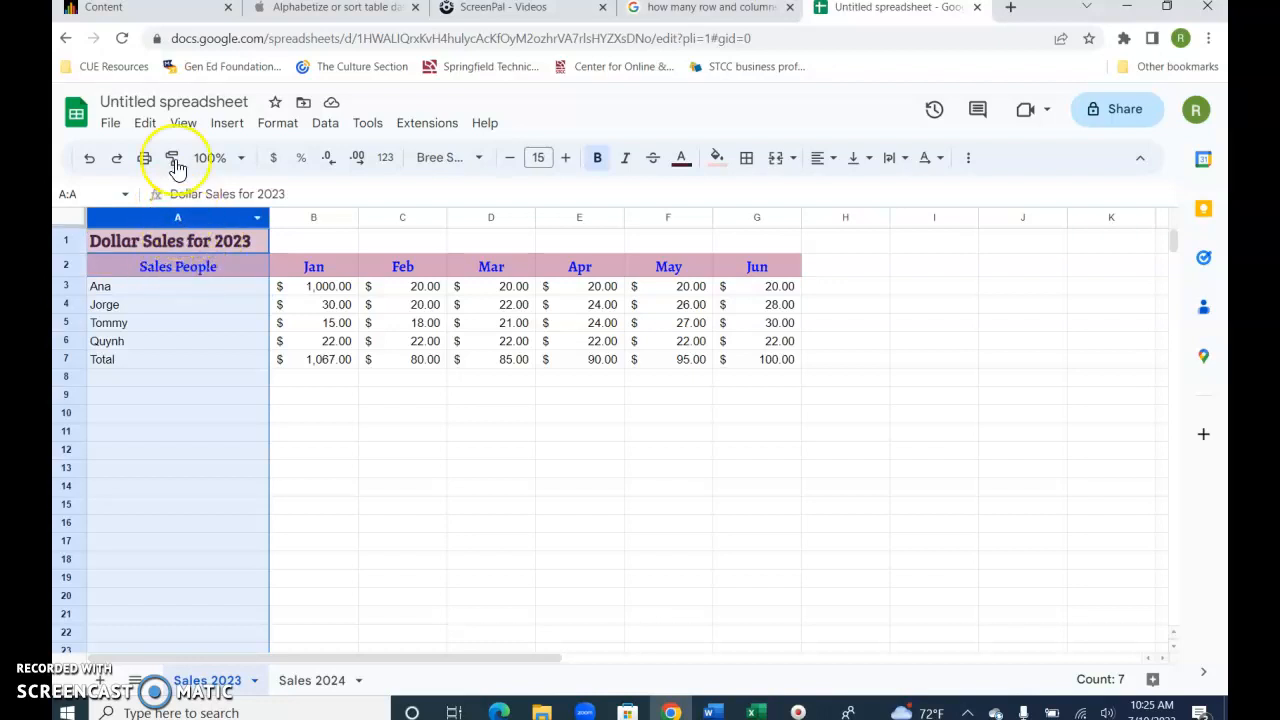
left_click(220, 125)
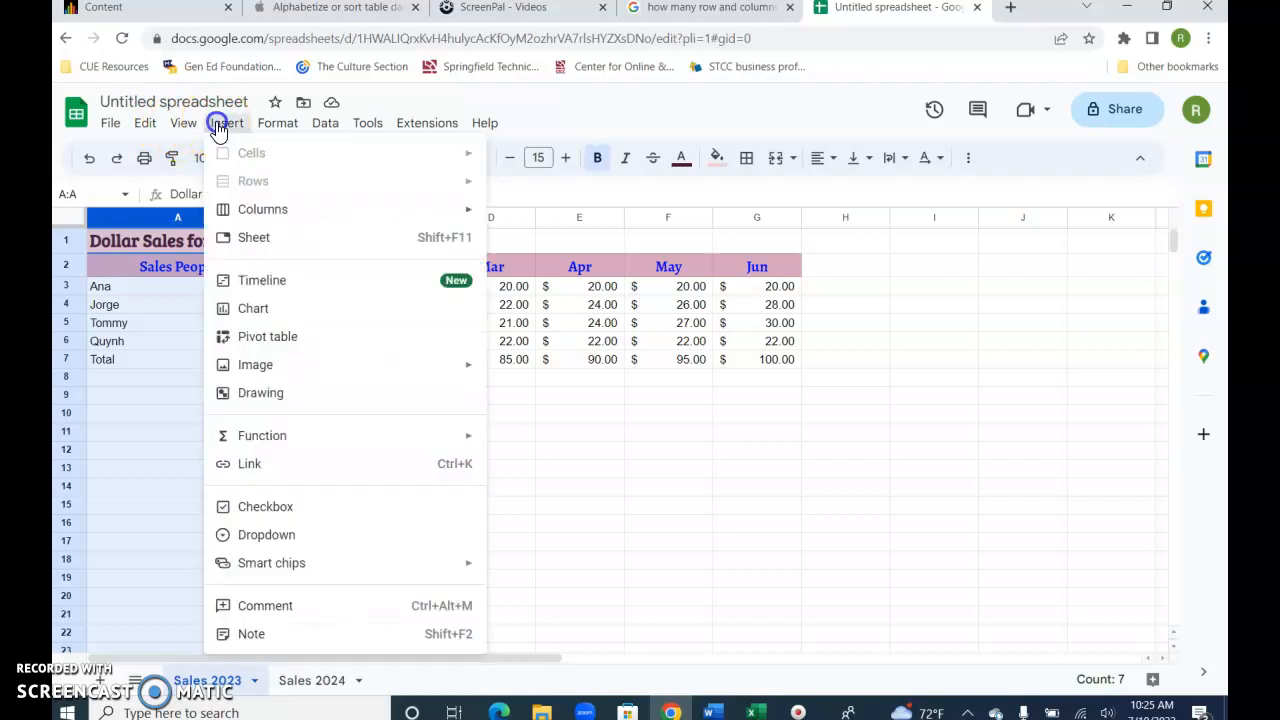
mouse_move(263, 210)
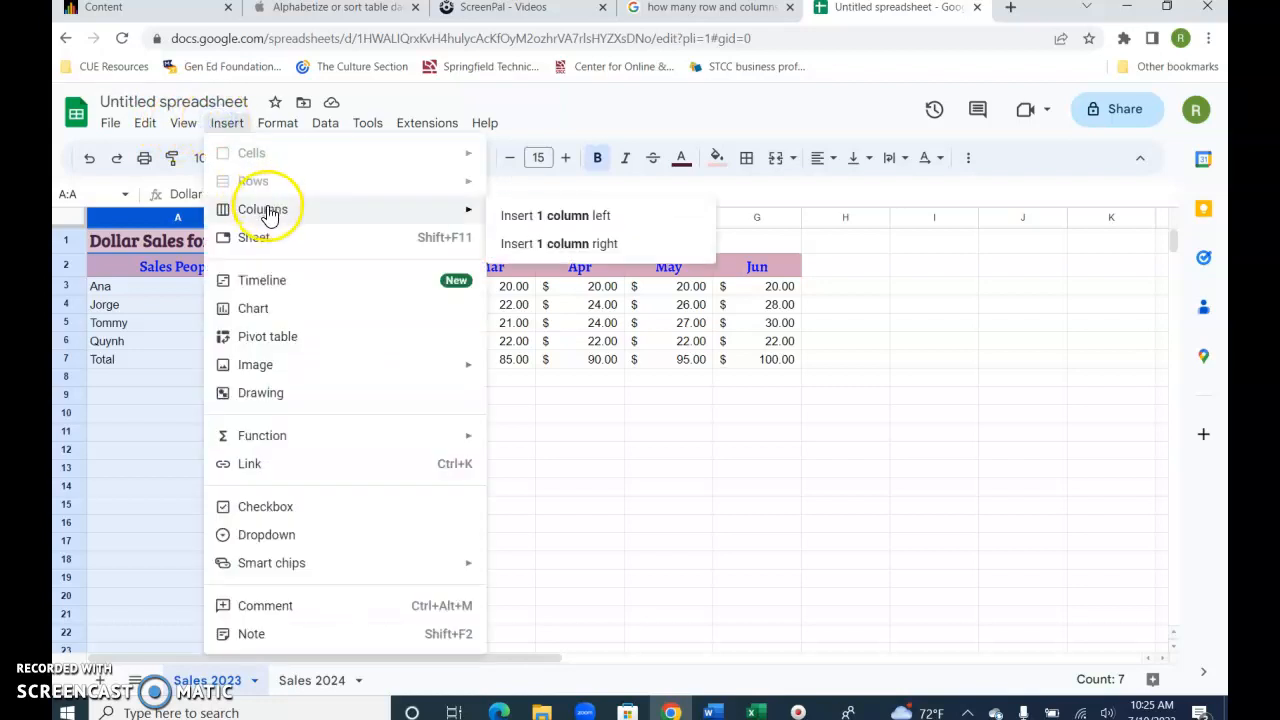
left_click(506, 220)
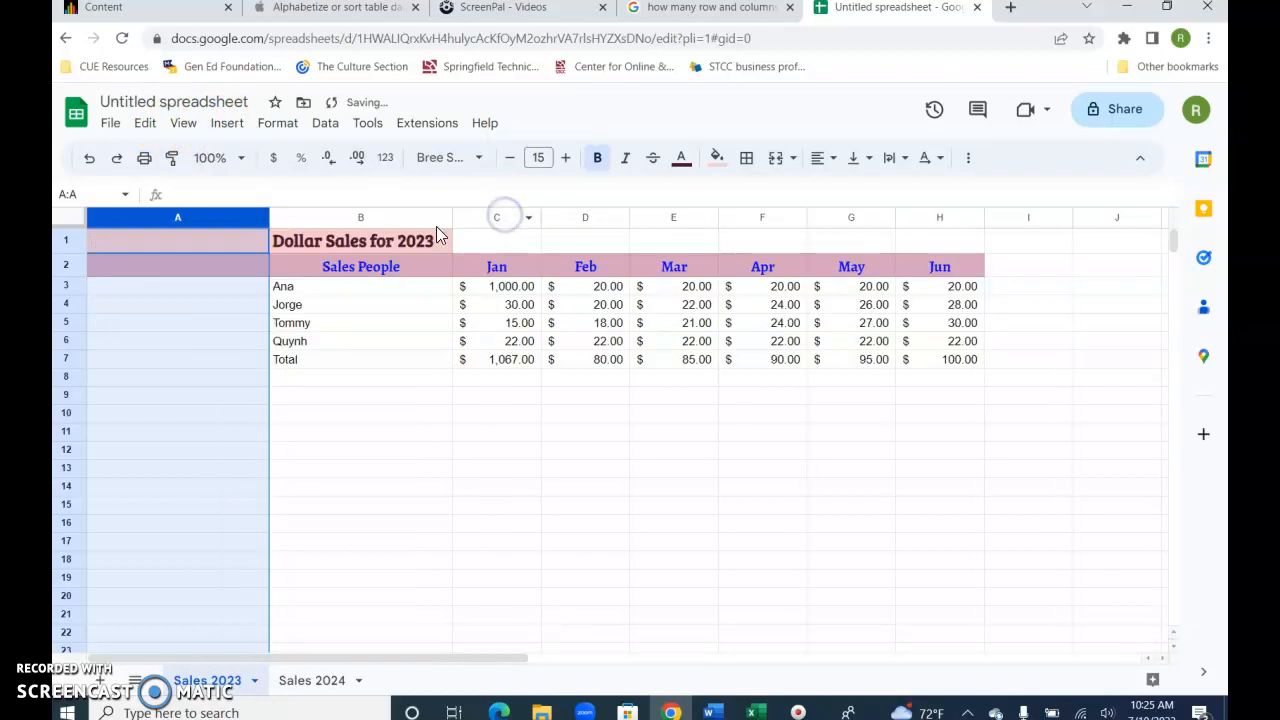
Change the heading in B2 to First Name and enter the heading Last Name in A2.
left_click(316, 249)
left_click(318, 268)
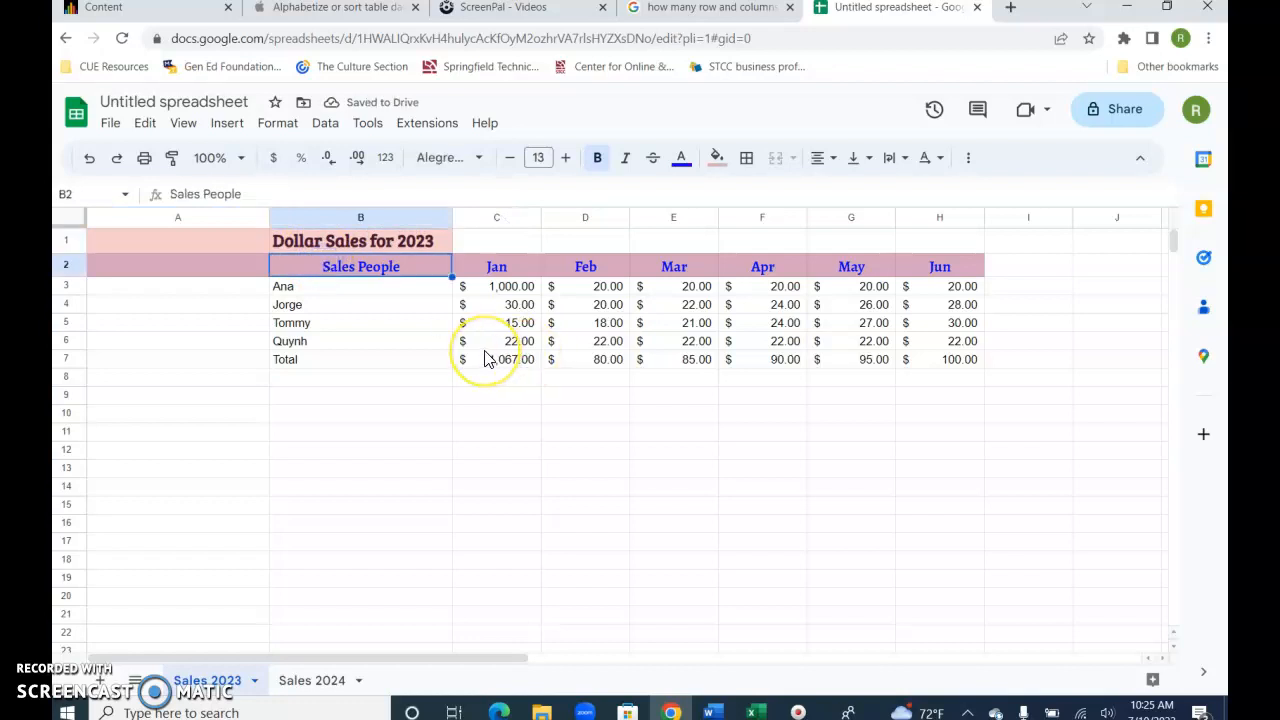
type("First Nam")
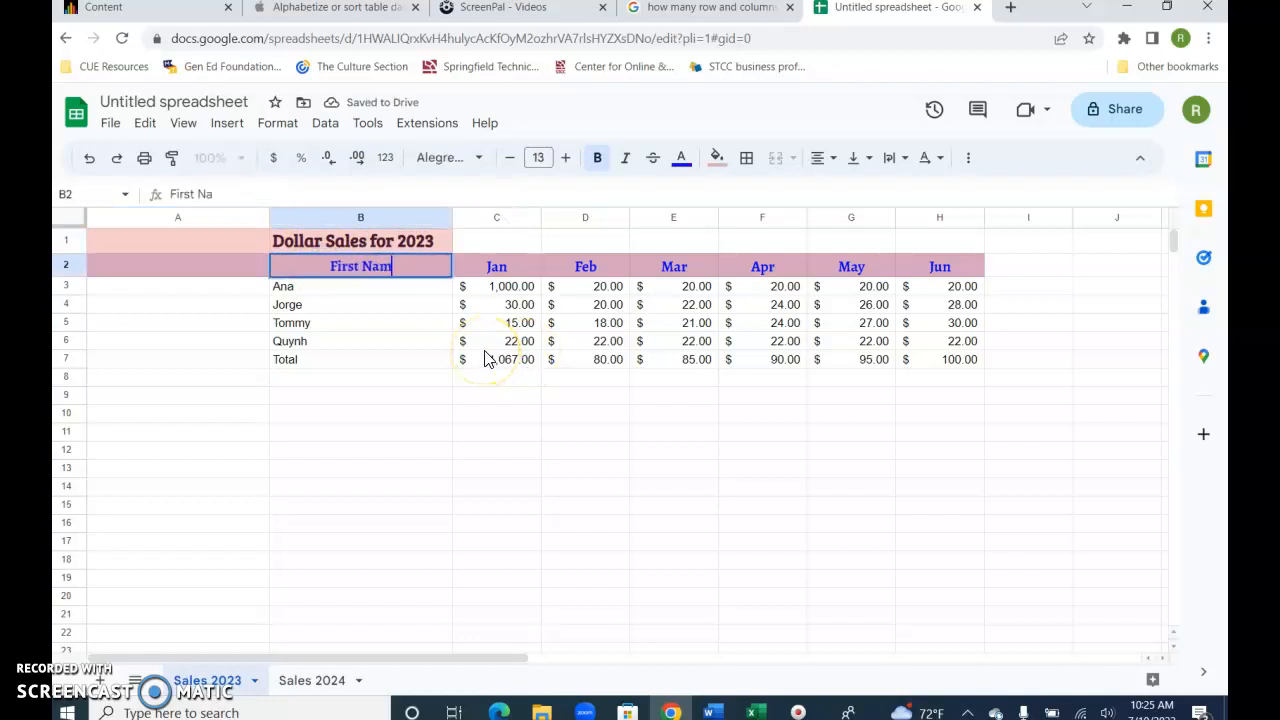
type("e")
key("Left")
type("Las")
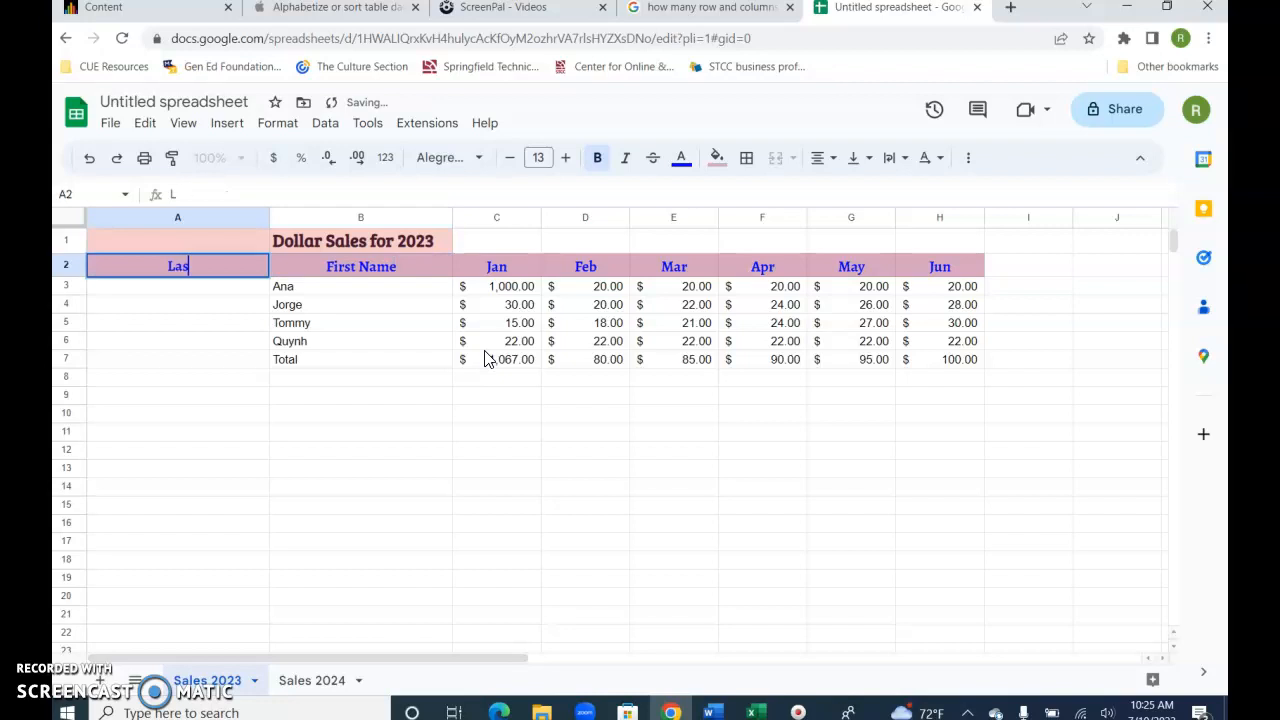
key("Return")
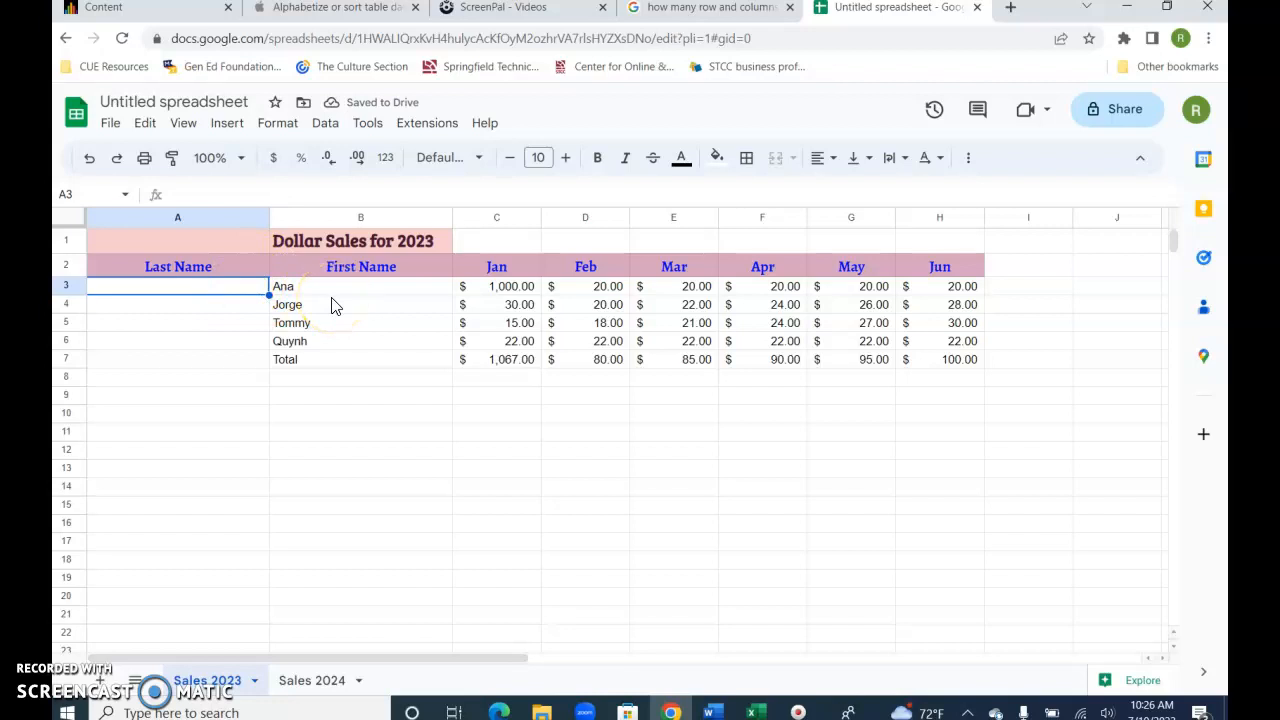
Fill in the four salespeople's last names in A3:A6, using the same last name for A5 and A6.
key("Return")
type("Ngu")
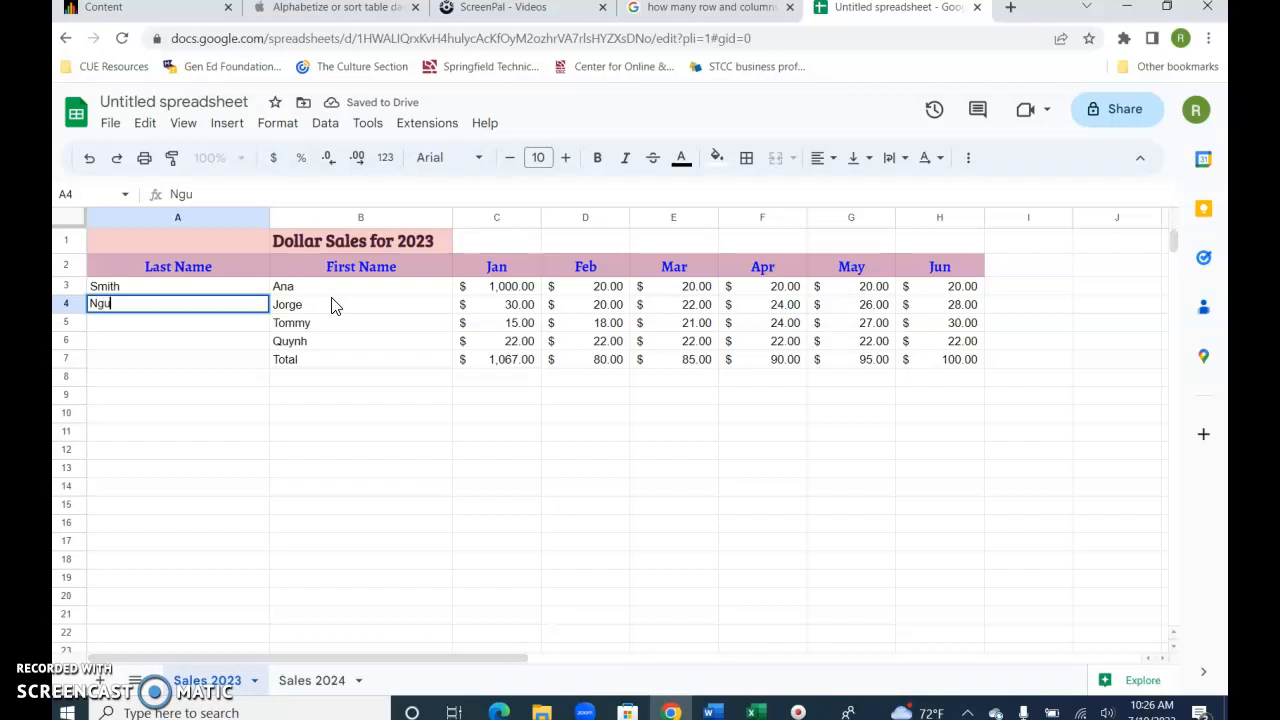
key("Return")
type("Neil")
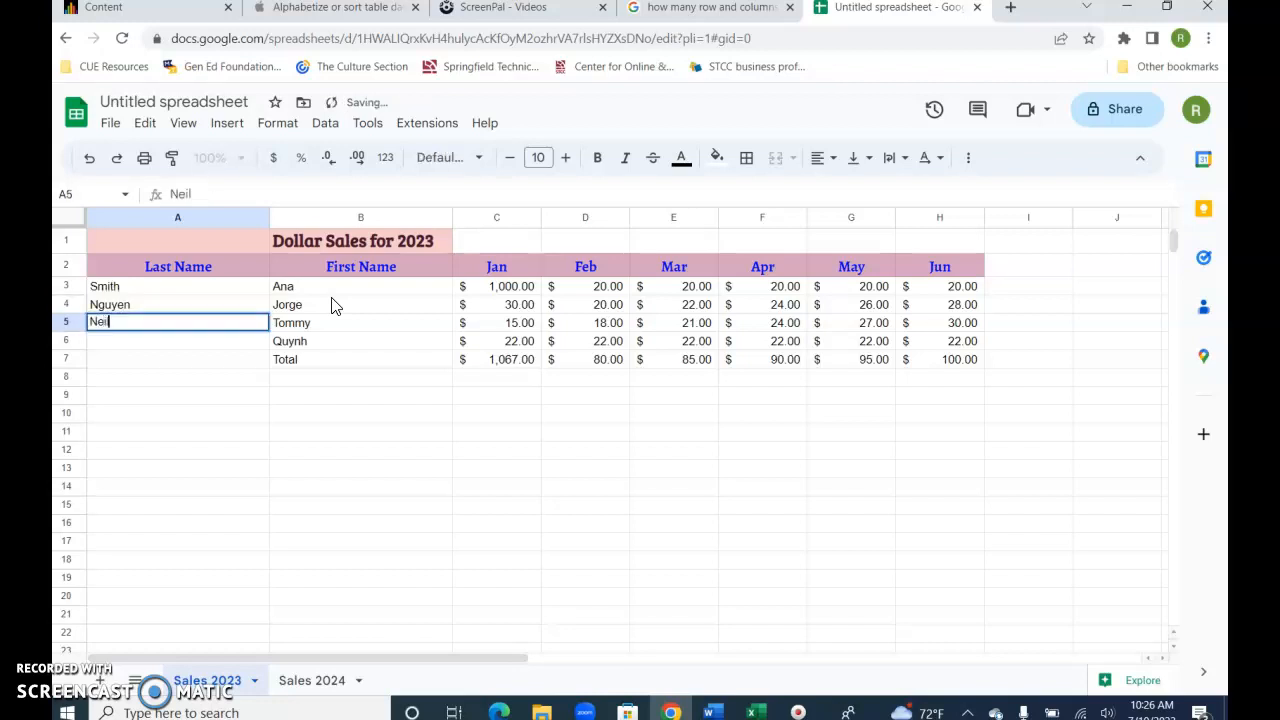
key("Return")
type("Neil")
key("Return")
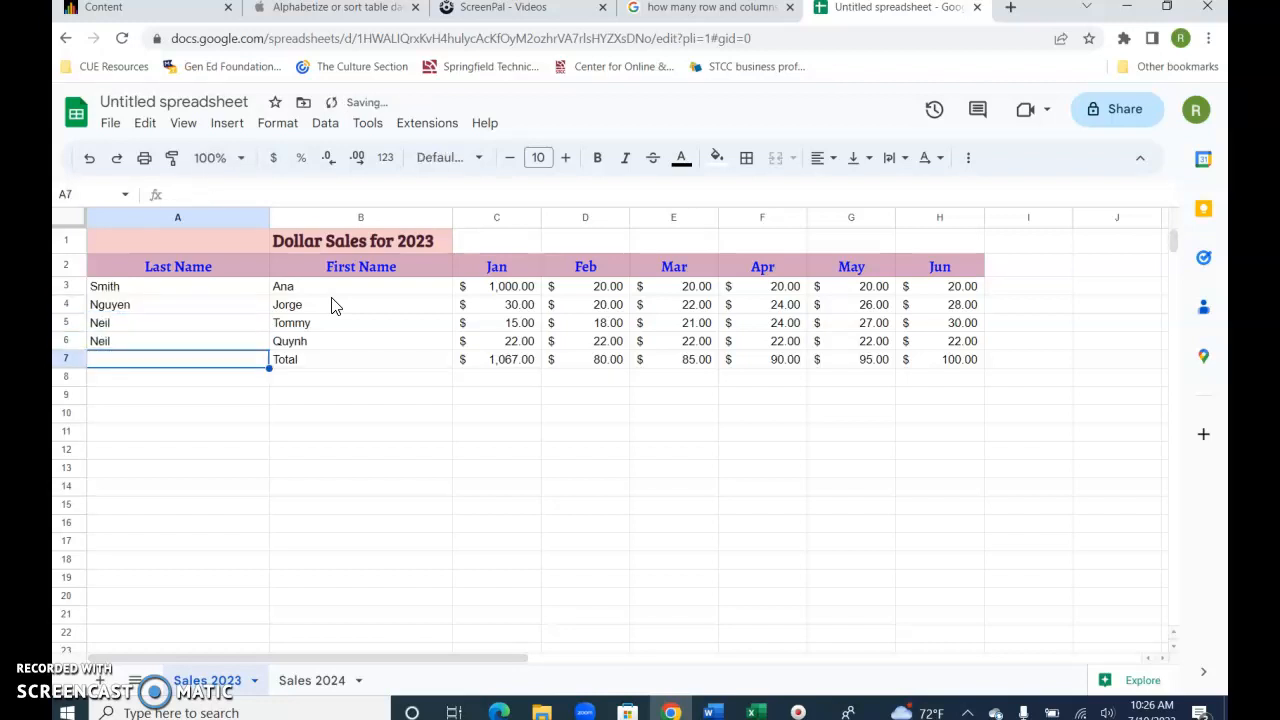
Sort the range A3:H6 by column A from A to Z.
left_click(195, 291)
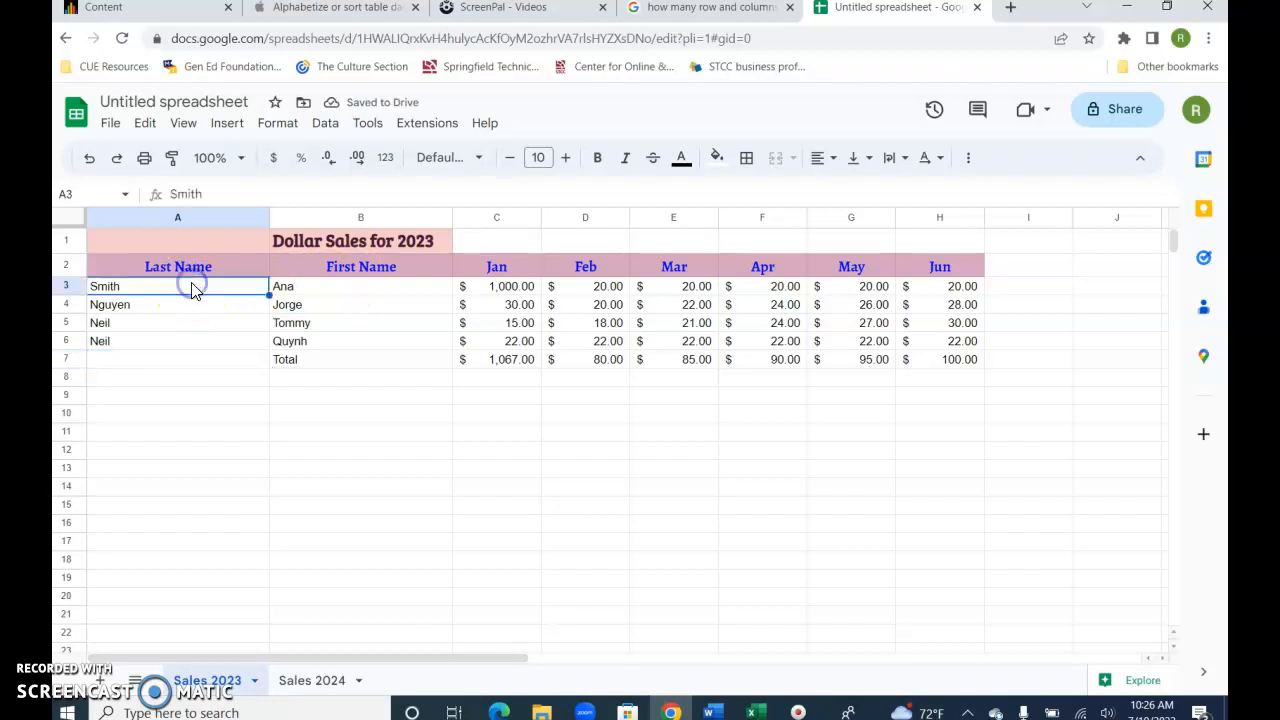
left_click_drag(193, 287, 926, 346)
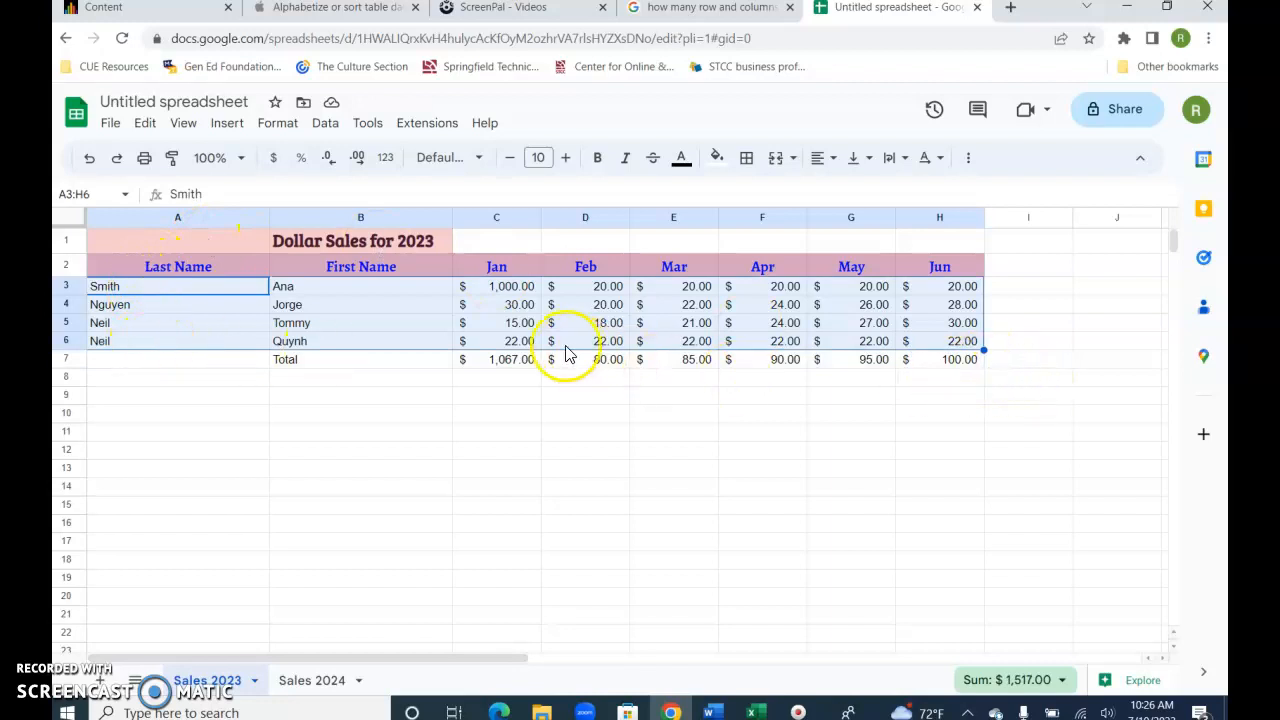
left_click(322, 124)
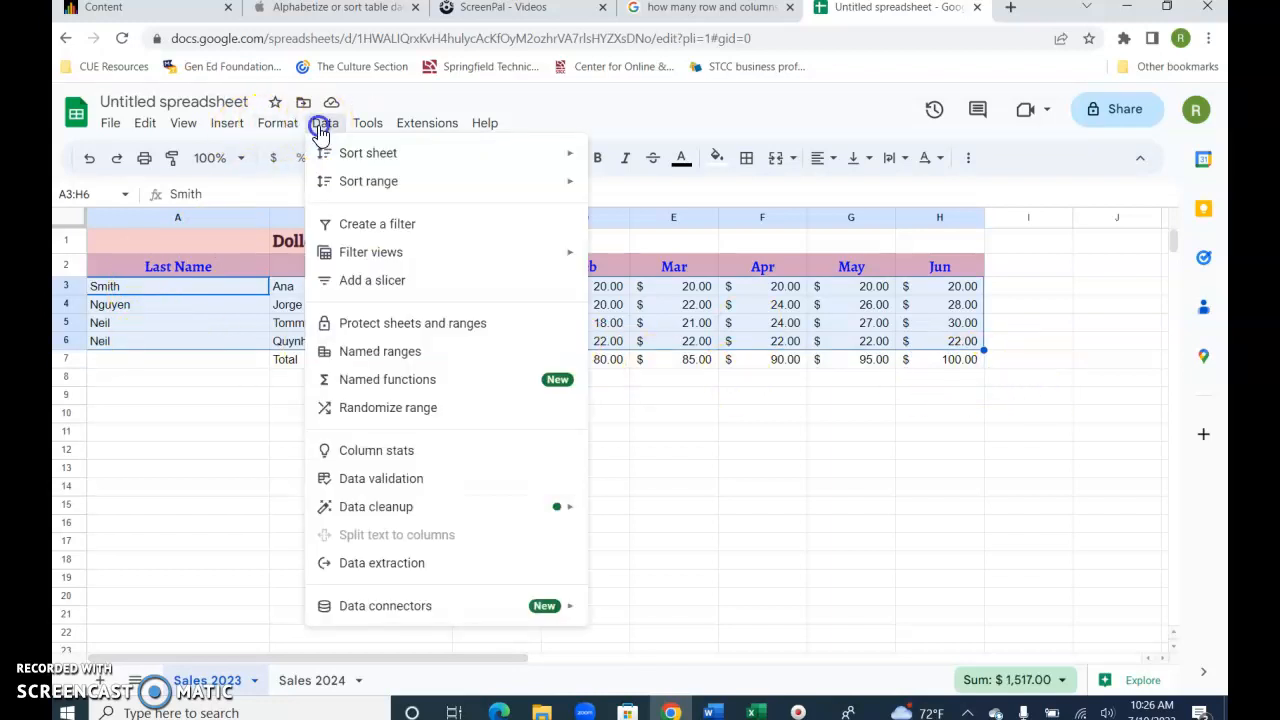
mouse_move(359, 190)
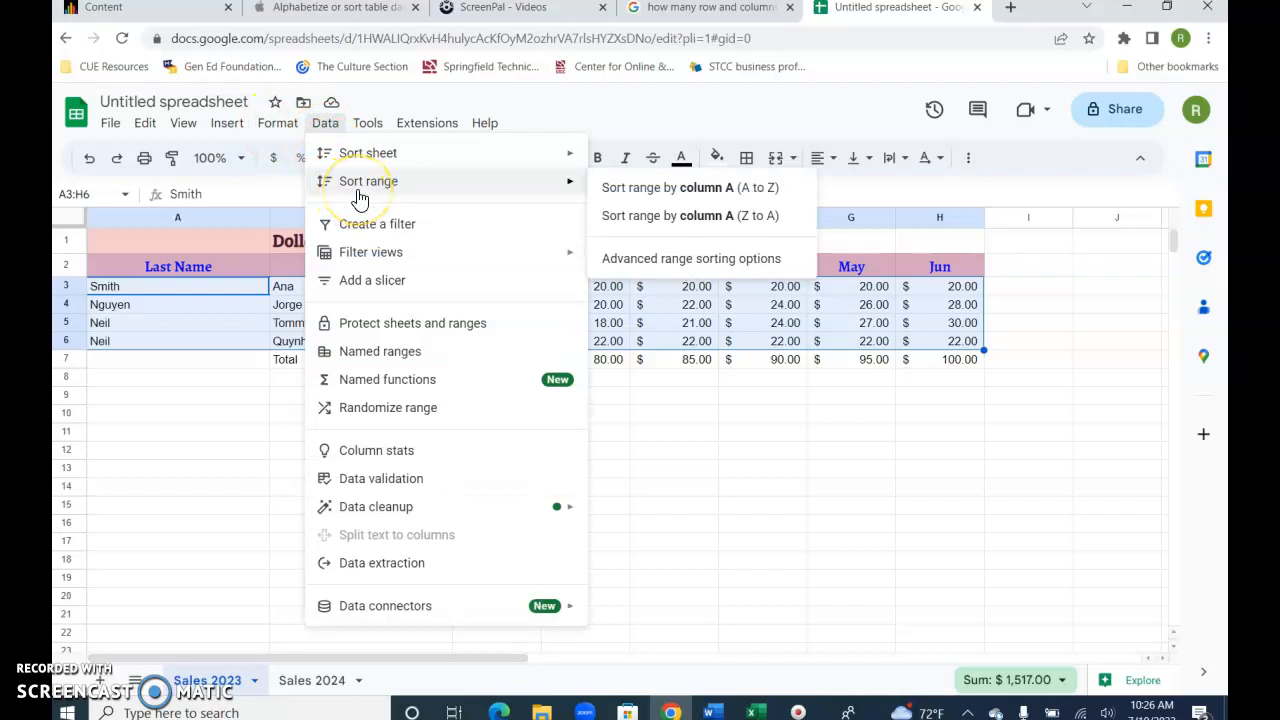
left_click(703, 193)
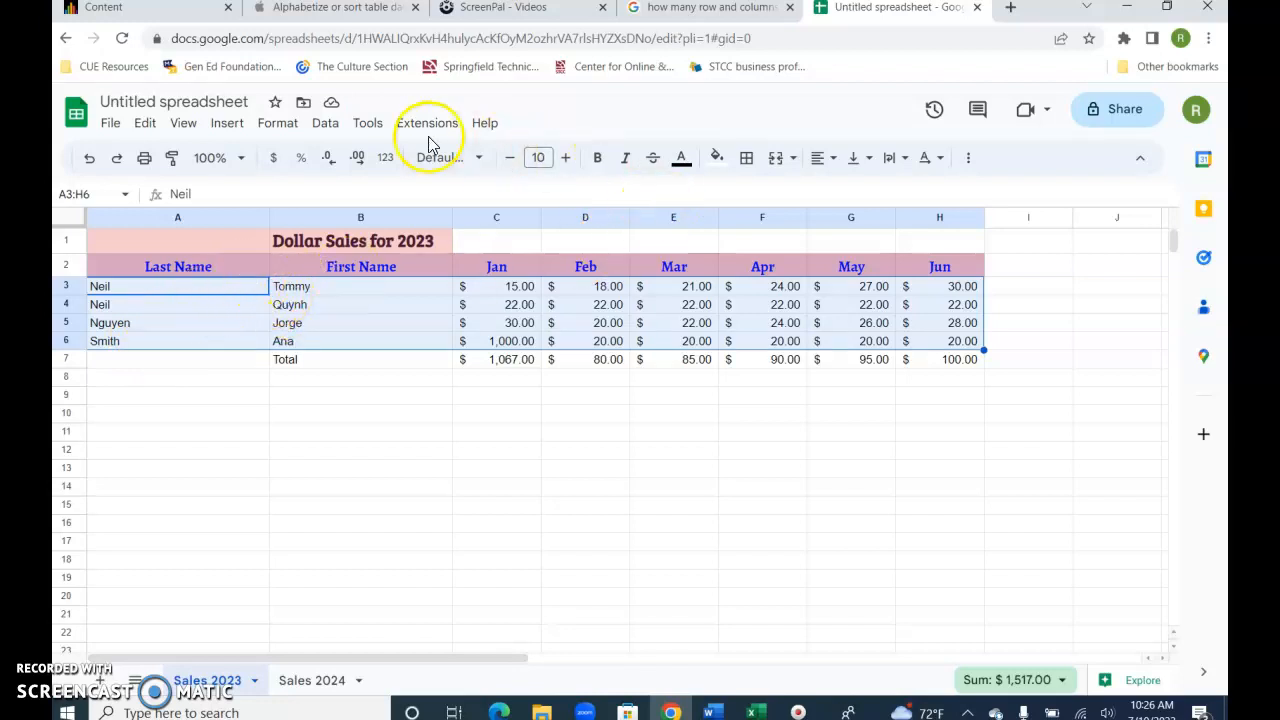
Sort A3:H6 with the advanced range sorting options, by column A and then by column B, both A to Z.
left_click(332, 125)
mouse_move(337, 184)
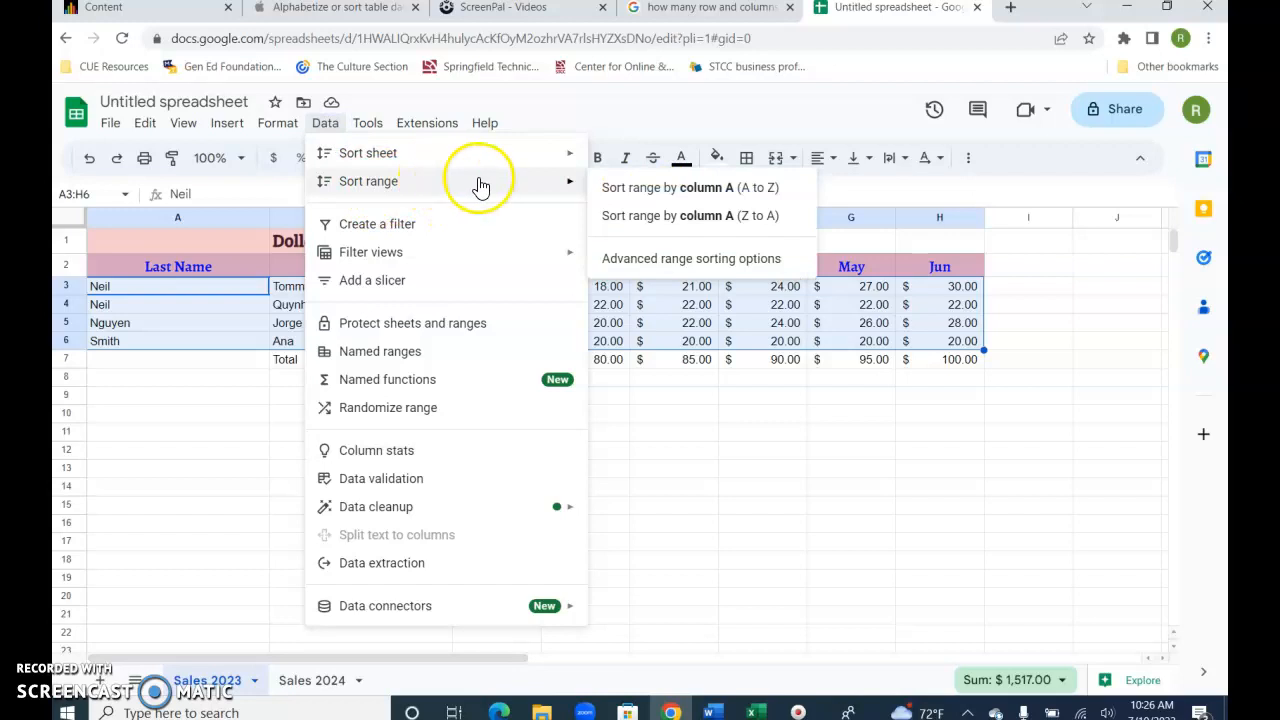
left_click(692, 262)
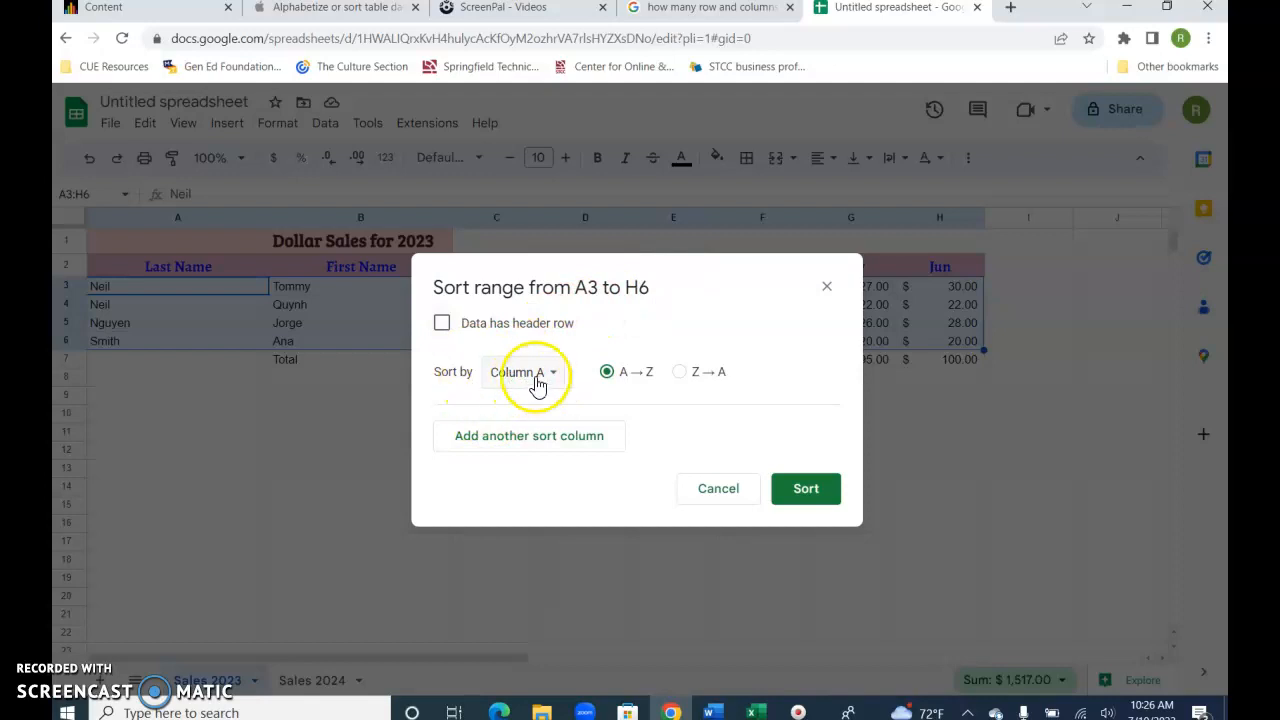
left_click(547, 448)
left_click(553, 448)
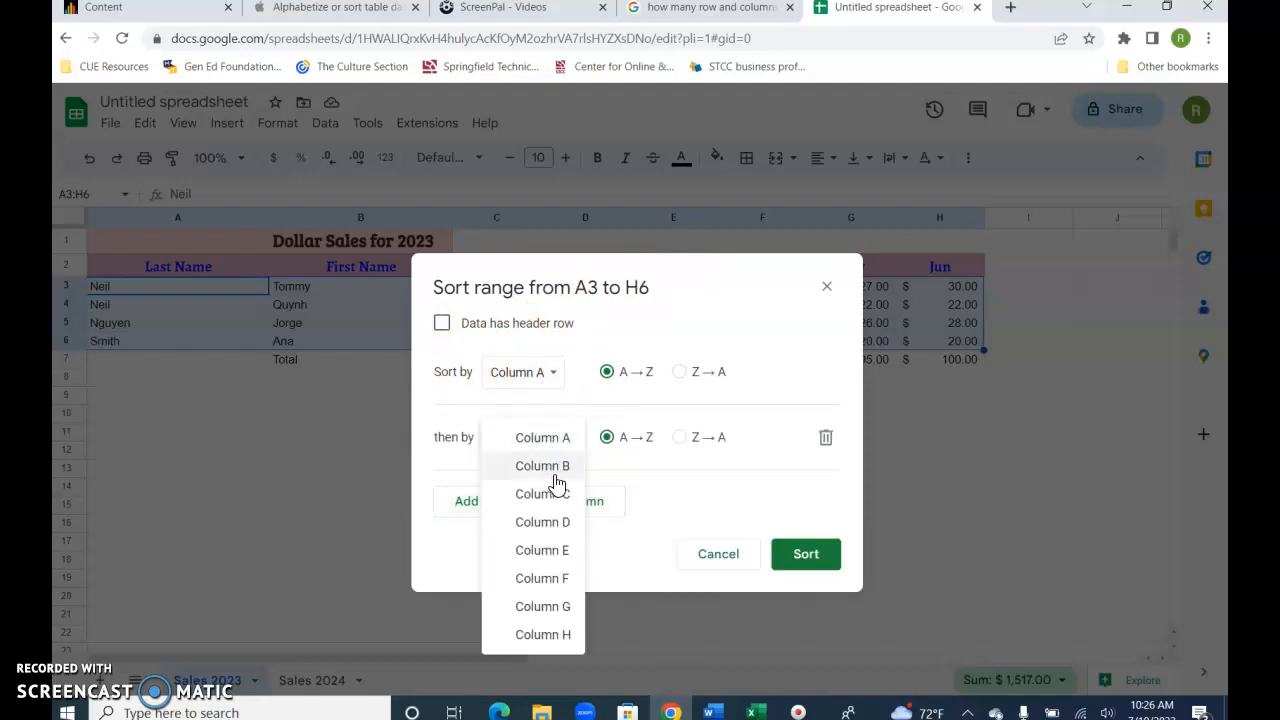
left_click(555, 476)
left_click(783, 554)
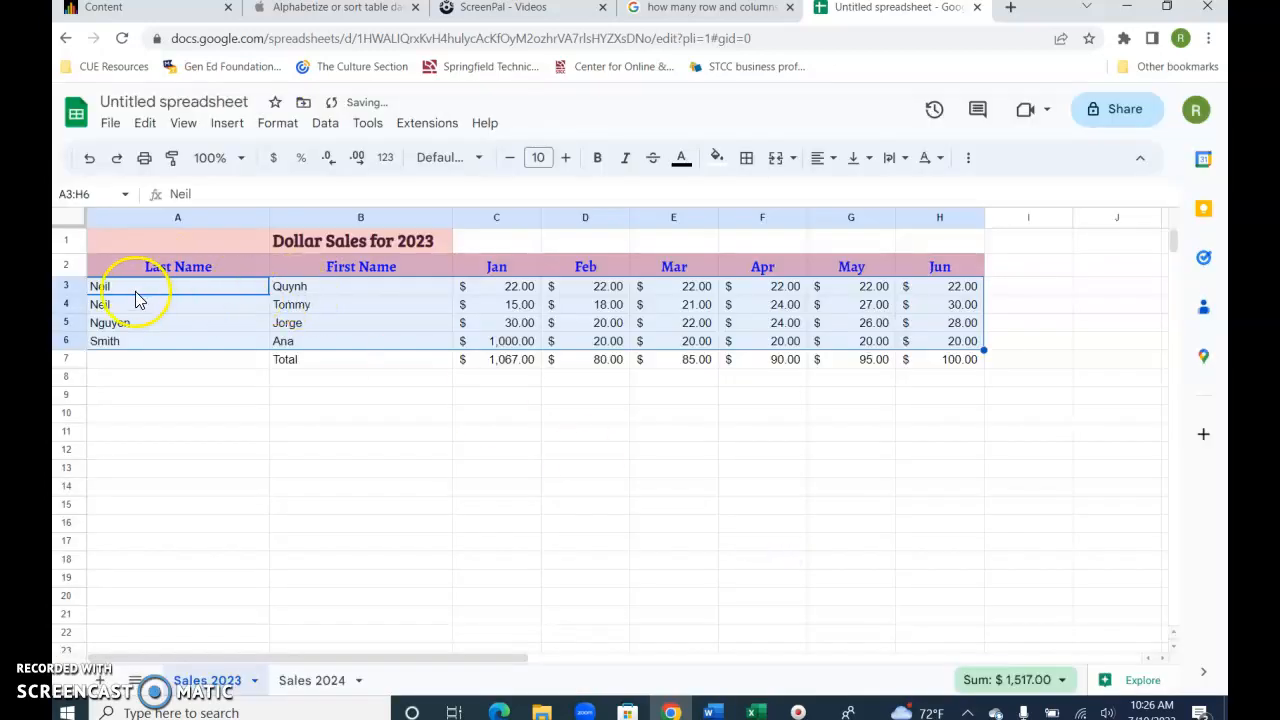
left_click(358, 328)
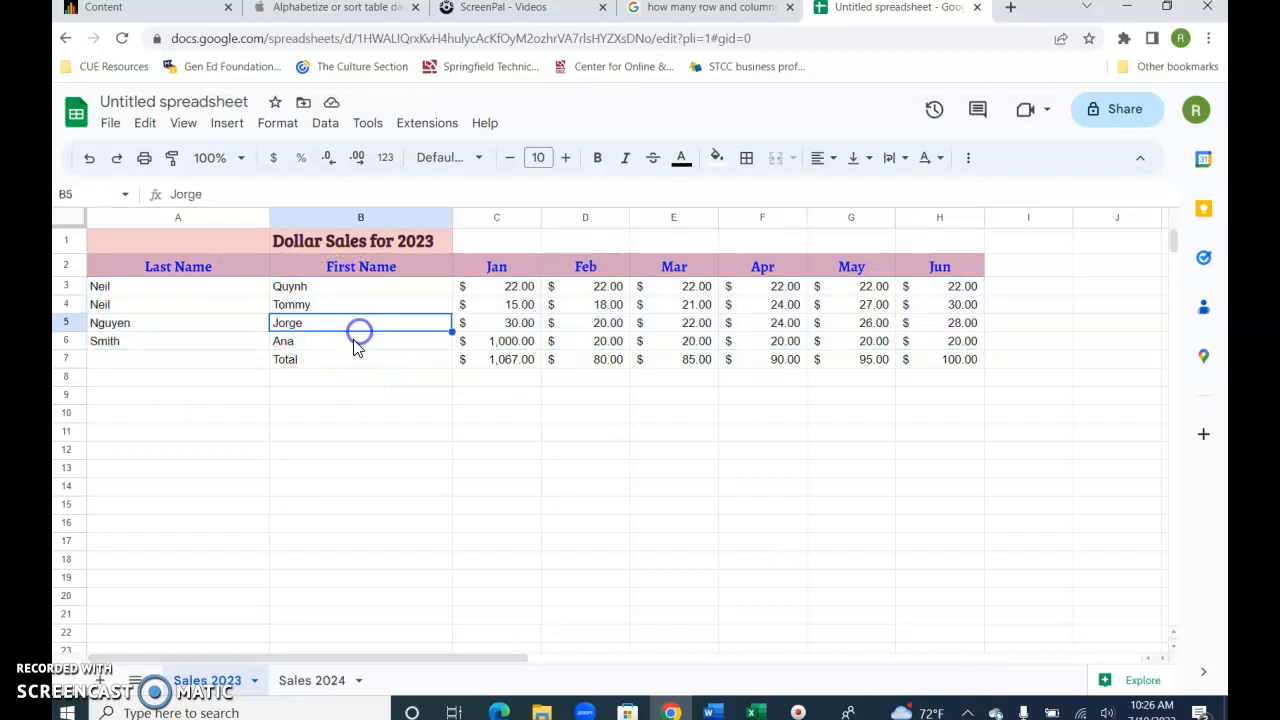
left_click(355, 343)
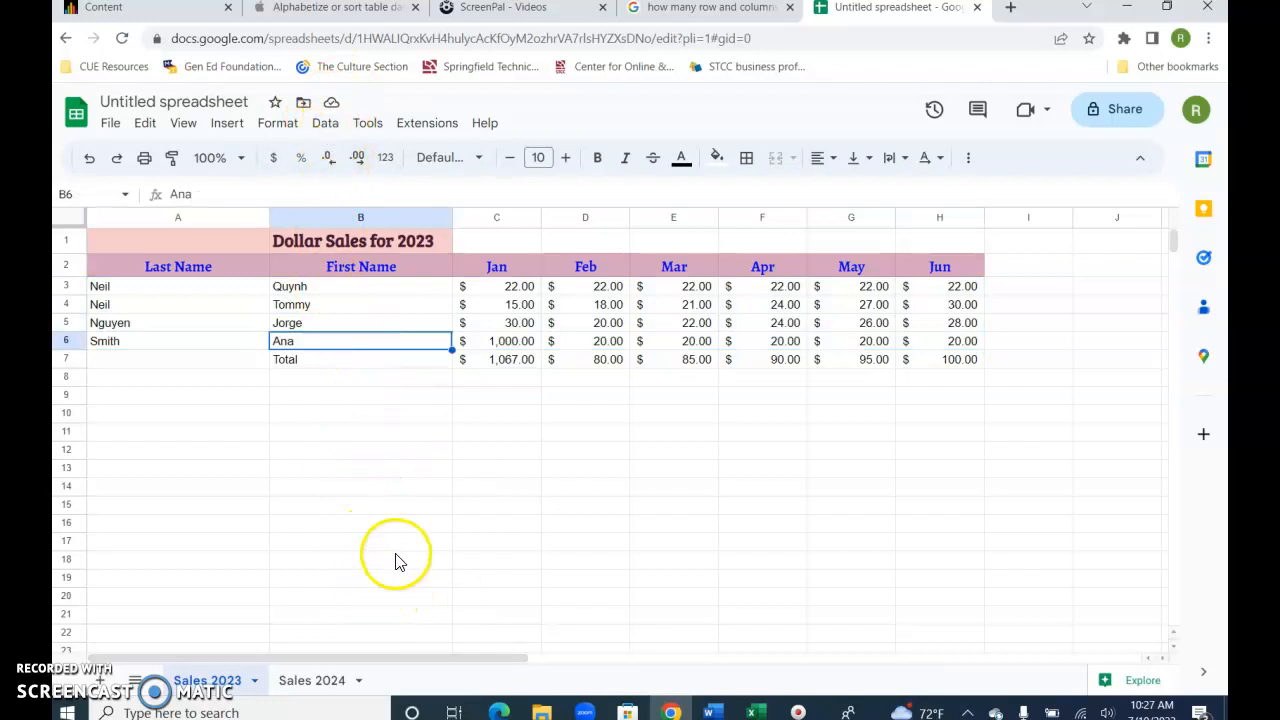
View the Apple support page on sorting table data in Numbers on Mac and return to the Excel workbook.
left_click(350, 18)
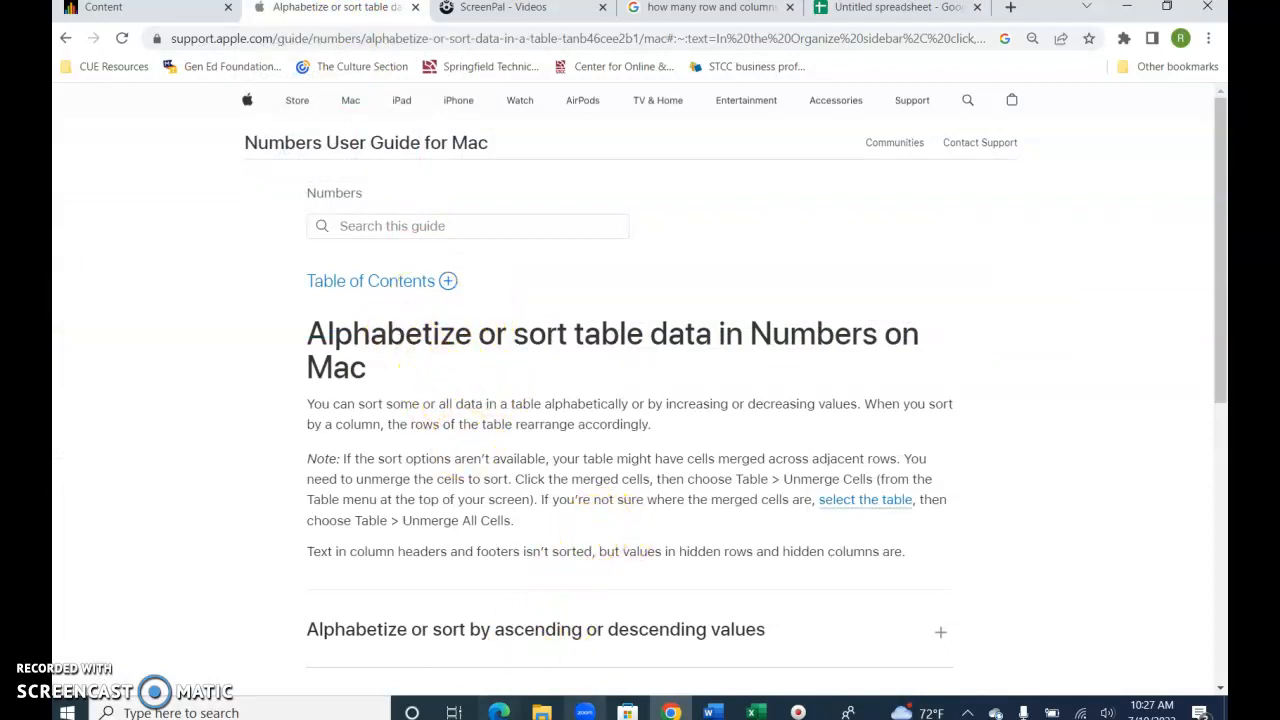
mouse_move(755, 712)
left_click(648, 670)
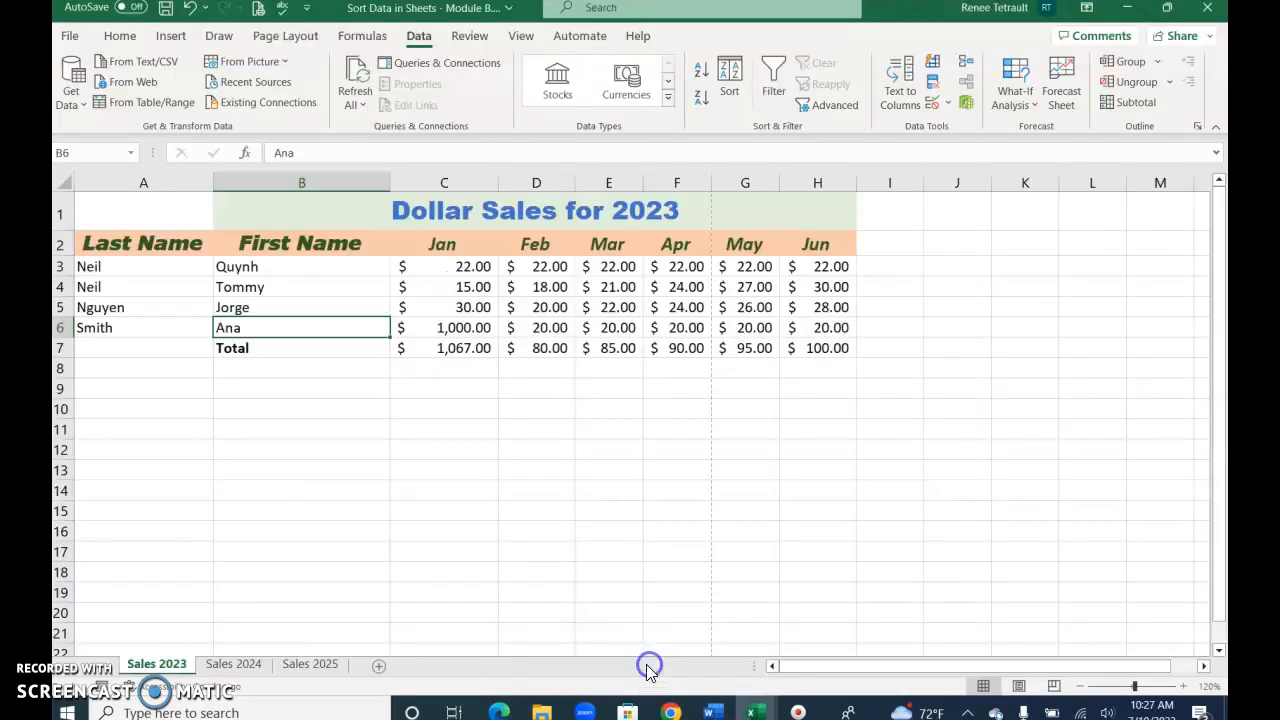